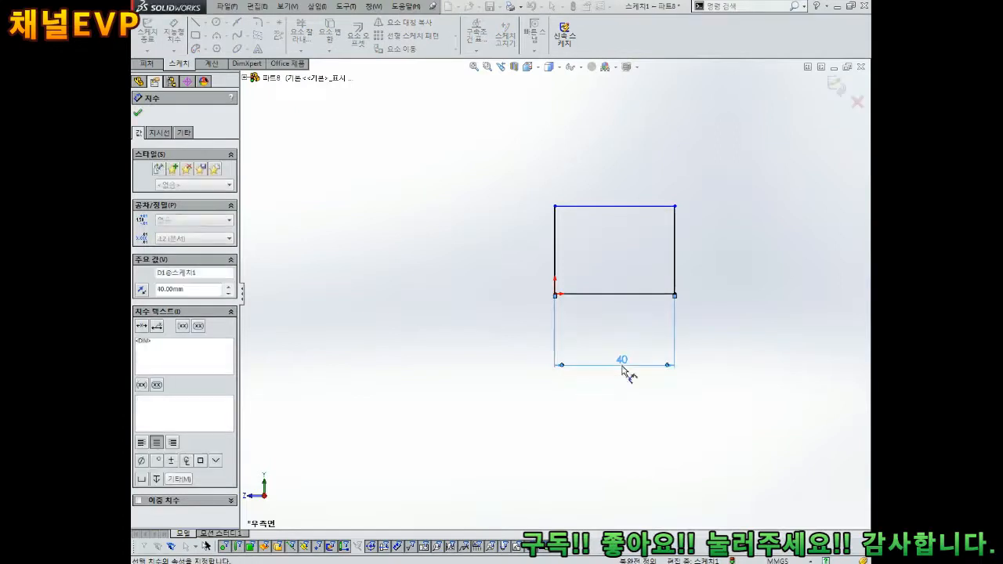
Dimension the rectangle's vertical side next to the origin at 40 mm.
{"action": "left_click", "coordinate": [556, 253]}
{"action": "left_click", "coordinate": [520, 260]}
{"action": "type", "text": "40"}
{"action": "key", "text": "Return"}
{"action": "key", "text": "Escape"}
{"action": "key", "text": "Escape"}
Move the horizontal and vertical 40 mm dimensions to tidy positions beside the square.
{"action": "scroll", "coordinate": [602, 313], "scroll_direction": "down", "scroll_amount": 3}
{"action": "left_click_drag", "start_coordinate": [580, 345], "coordinate": [577, 314]}
{"action": "left_click_drag", "start_coordinate": [477, 225], "coordinate": [486, 225]}
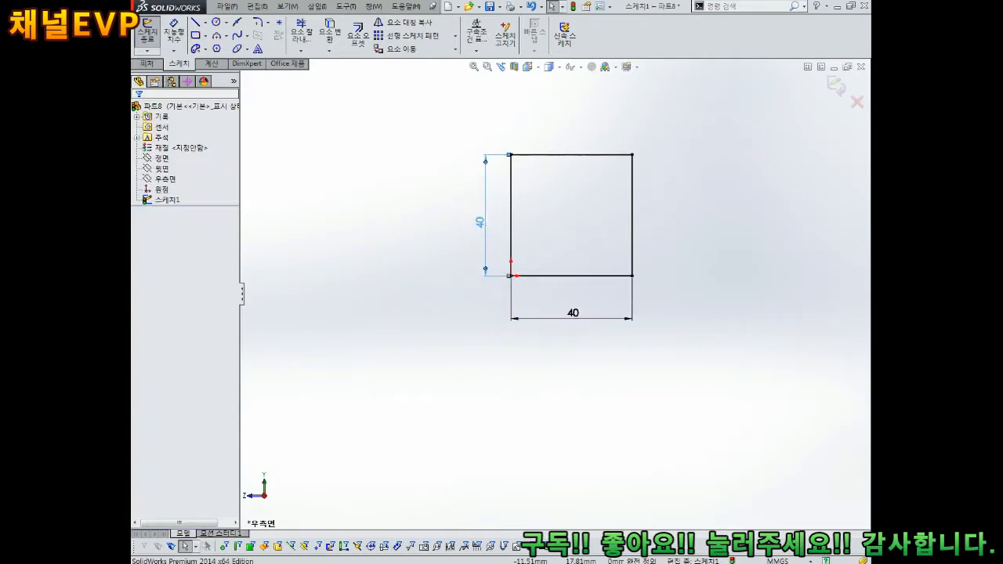
{"action": "scroll", "coordinate": [548, 238], "scroll_direction": "up", "scroll_amount": 1}
{"action": "scroll", "coordinate": [646, 201], "scroll_direction": "down", "scroll_amount": 3}
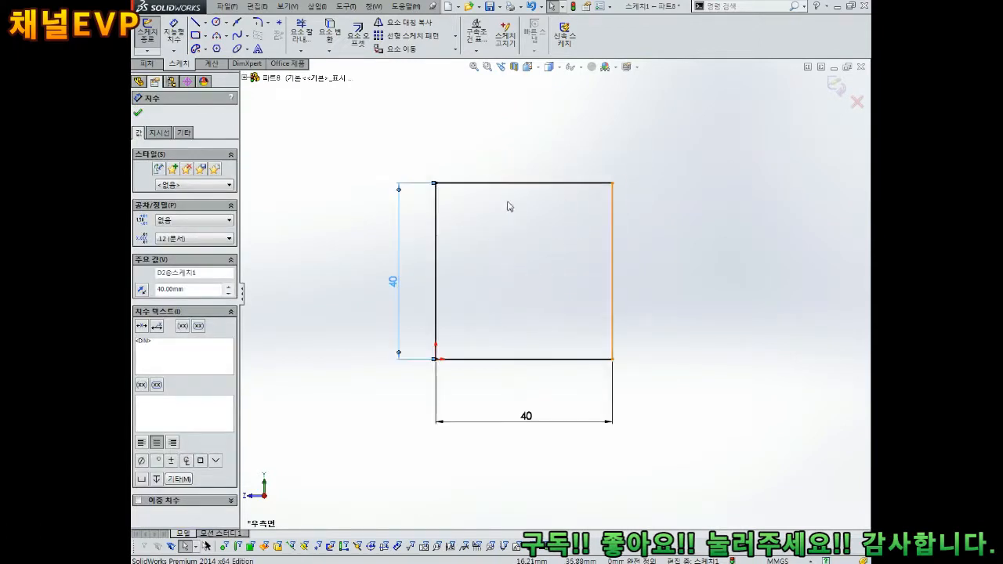
Exit the sketch and extrude the square profile as a boss with a blind depth of 70 mm.
{"action": "left_click", "coordinate": [835, 88]}
{"action": "left_click", "coordinate": [149, 39]}
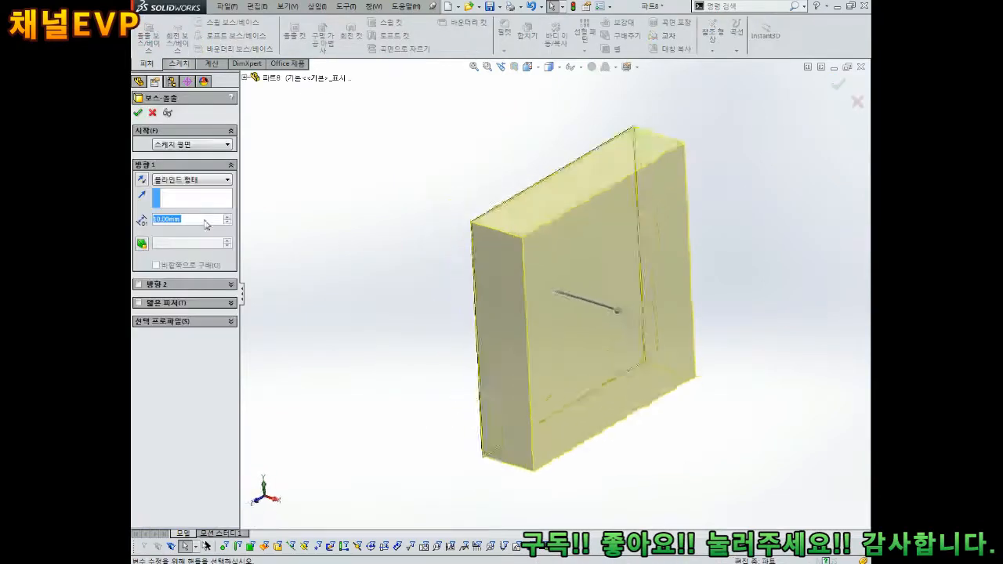
{"action": "type", "text": "70"}
{"action": "key", "text": "Return"}
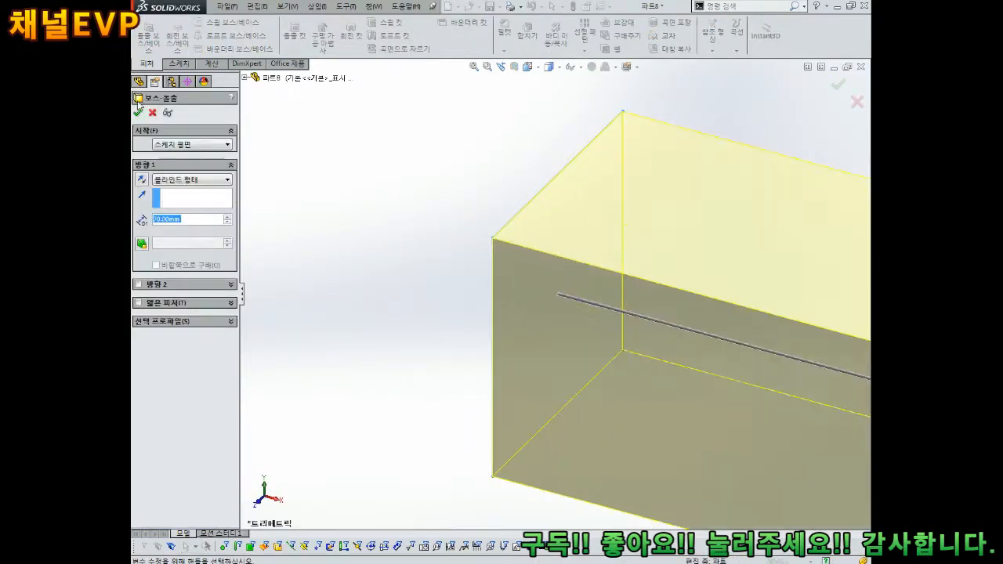
{"action": "left_click", "coordinate": [137, 113]}
Examine the extruded block's shape and faces from several angles.
{"action": "scroll", "coordinate": [459, 331], "scroll_direction": "up", "scroll_amount": 3}
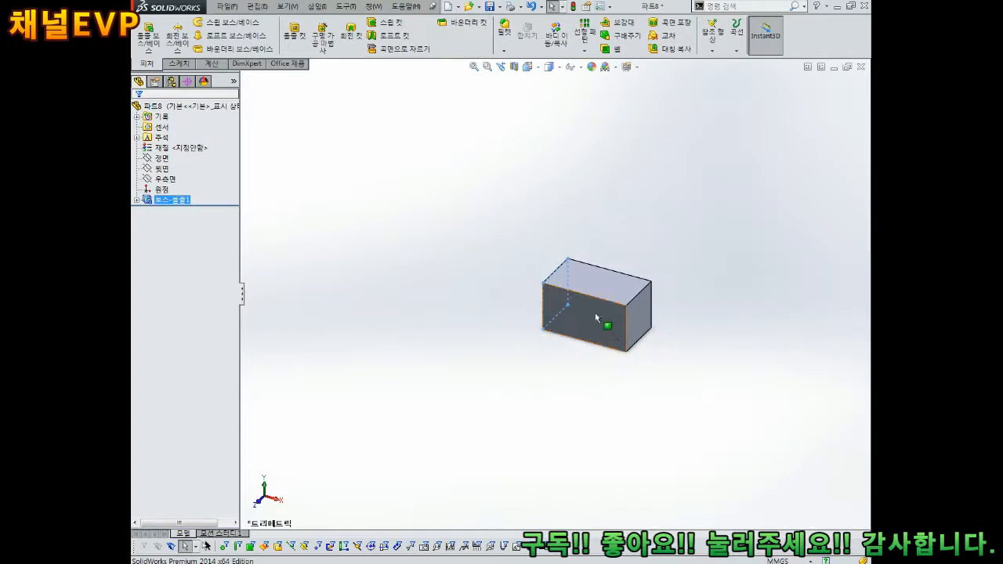
{"action": "scroll", "coordinate": [585, 296], "scroll_direction": "down", "scroll_amount": 3}
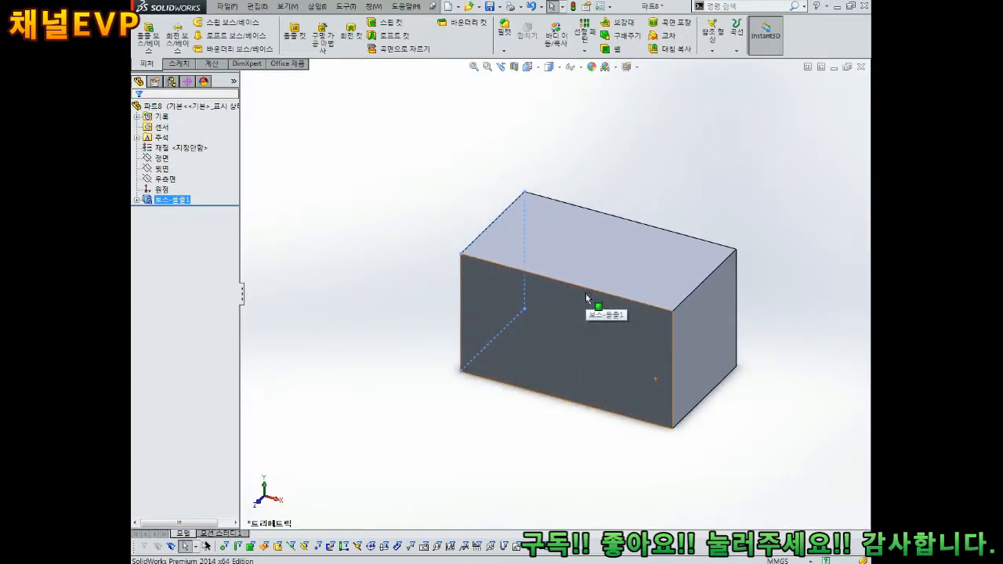
{"action": "scroll", "coordinate": [586, 295], "scroll_direction": "up", "scroll_amount": 2}
{"action": "scroll", "coordinate": [590, 297], "scroll_direction": "down", "scroll_amount": 3}
{"action": "scroll", "coordinate": [589, 298], "scroll_direction": "up", "scroll_amount": 2}
{"action": "key", "text": "Escape"}
{"action": "middle_click_drag", "start_coordinate": [589, 302], "coordinate": [587, 247]}
{"action": "mouse_move", "coordinate": [578, 284]}
{"action": "middle_mouse_down"}
{"action": "mouse_move", "coordinate": [579, 251]}
{"action": "mouse_move", "coordinate": [603, 270]}
{"action": "mouse_move", "coordinate": [697, 278]}
{"action": "mouse_move", "coordinate": [587, 285]}
{"action": "middle_mouse_up"}
{"action": "scroll", "coordinate": [572, 297], "scroll_direction": "up", "scroll_amount": 1}
{"action": "scroll", "coordinate": [558, 294], "scroll_direction": "down", "scroll_amount": 3}
{"action": "scroll", "coordinate": [558, 295], "scroll_direction": "up", "scroll_amount": 2}
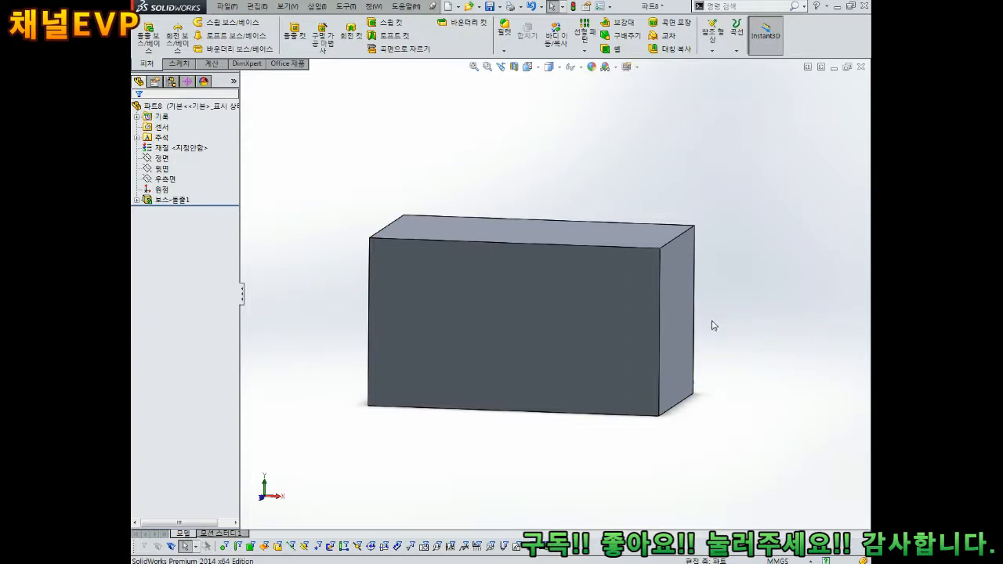
{"action": "scroll", "coordinate": [714, 325], "scroll_direction": "up", "scroll_amount": 2}
{"action": "middle_click_drag", "start_coordinate": [692, 292], "coordinate": [679, 293]}
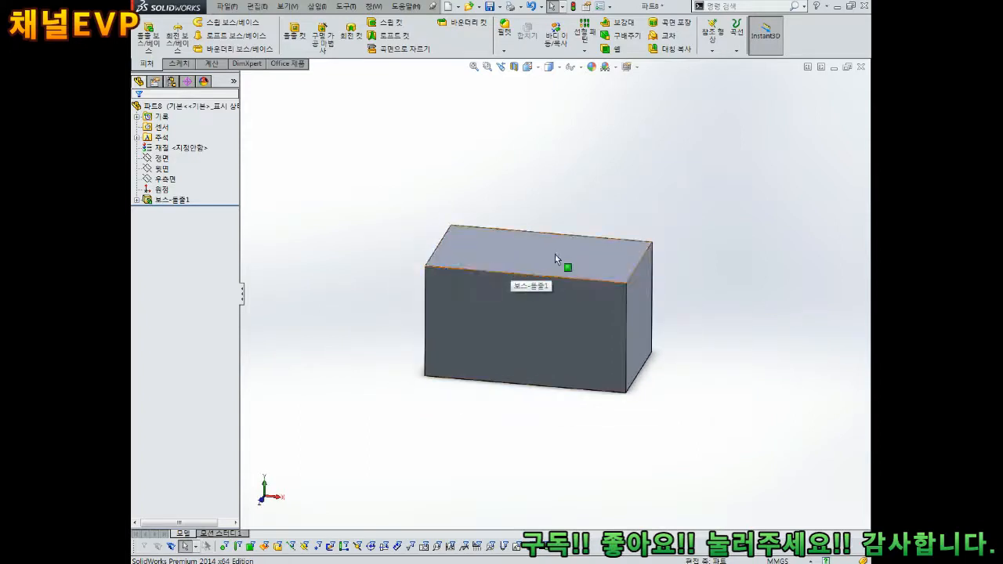
Start a new sketch on the block's top face.
{"action": "left_click", "coordinate": [540, 69]}
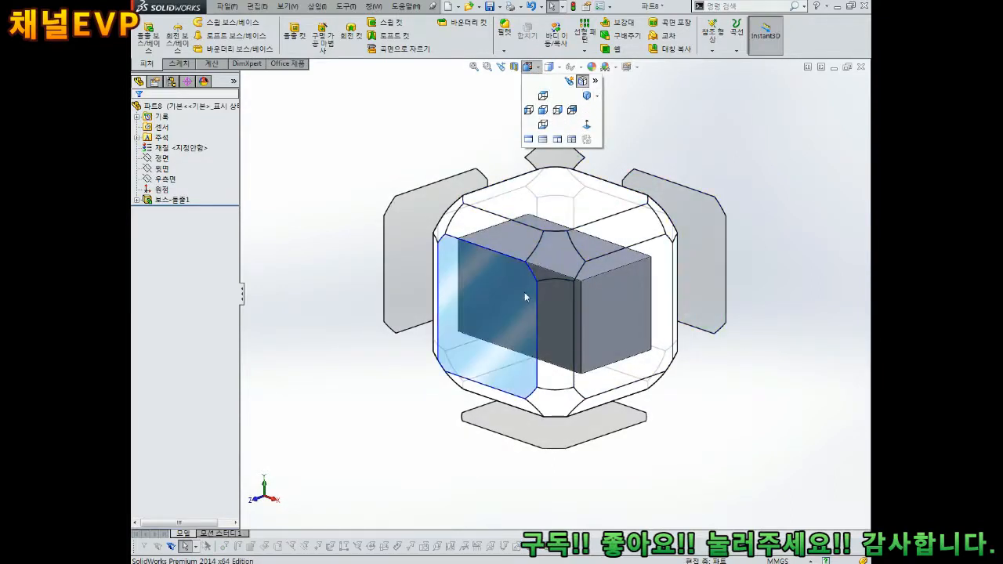
{"action": "left_click", "coordinate": [560, 271]}
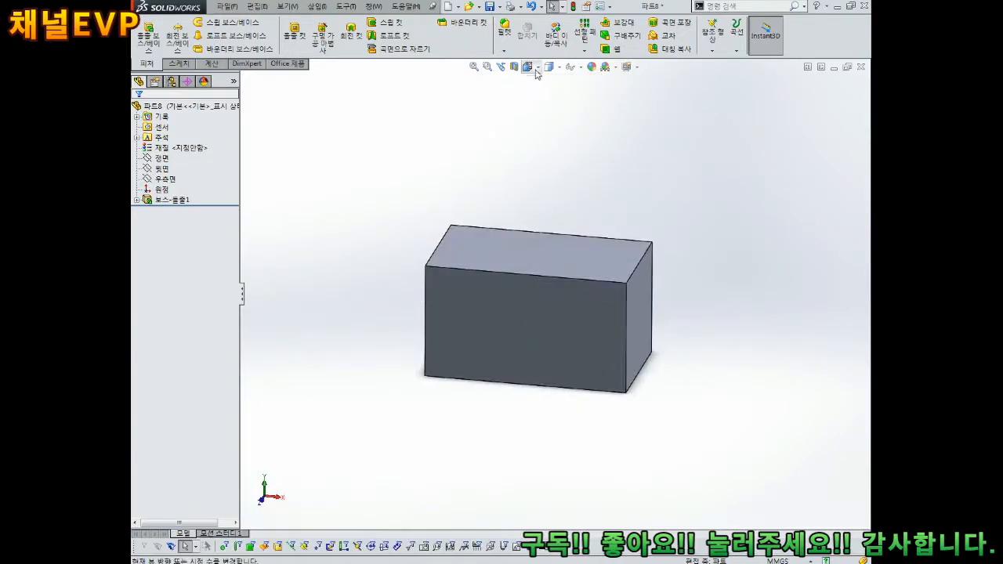
{"action": "left_click", "coordinate": [549, 259]}
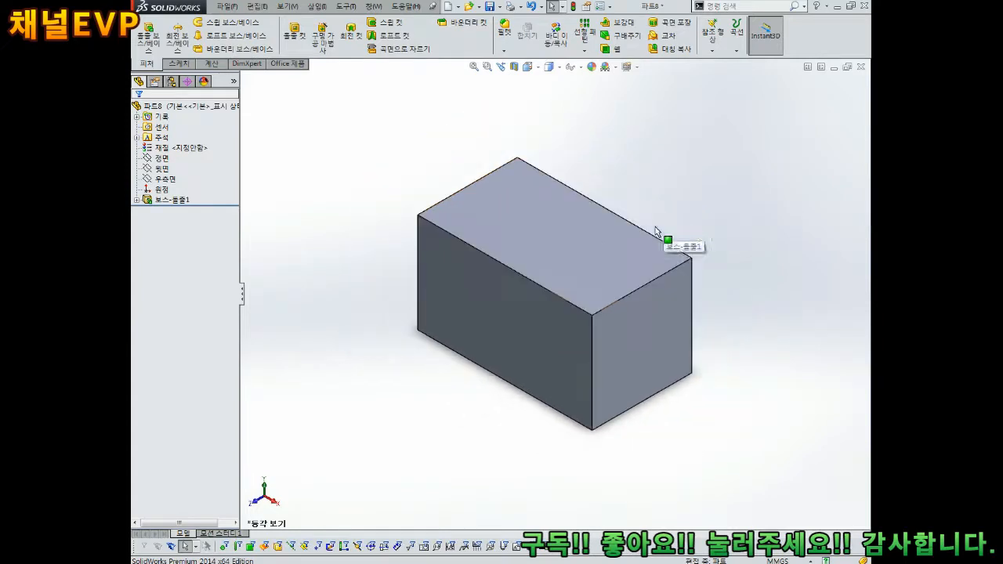
{"action": "left_click", "coordinate": [537, 207]}
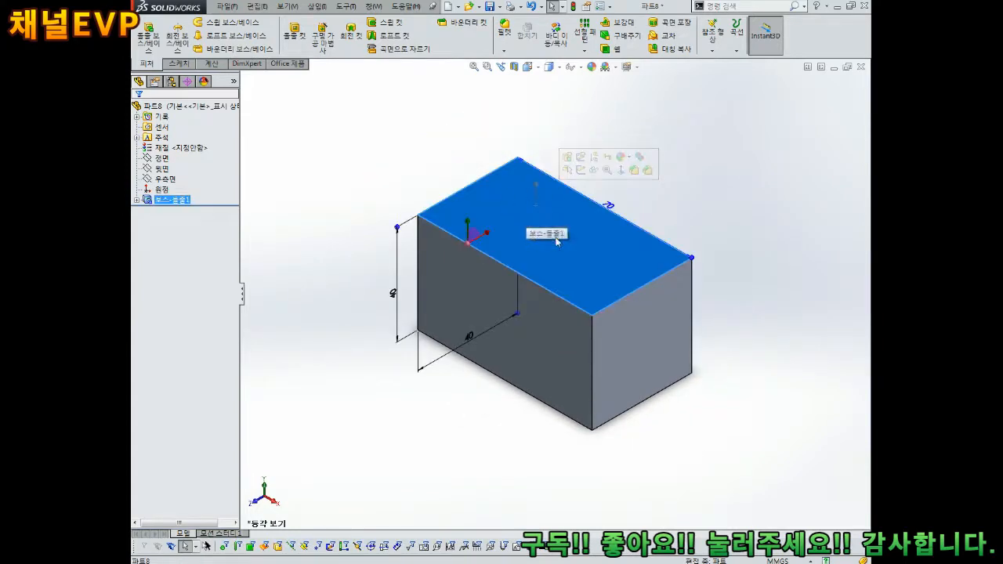
{"action": "left_click", "coordinate": [532, 187]}
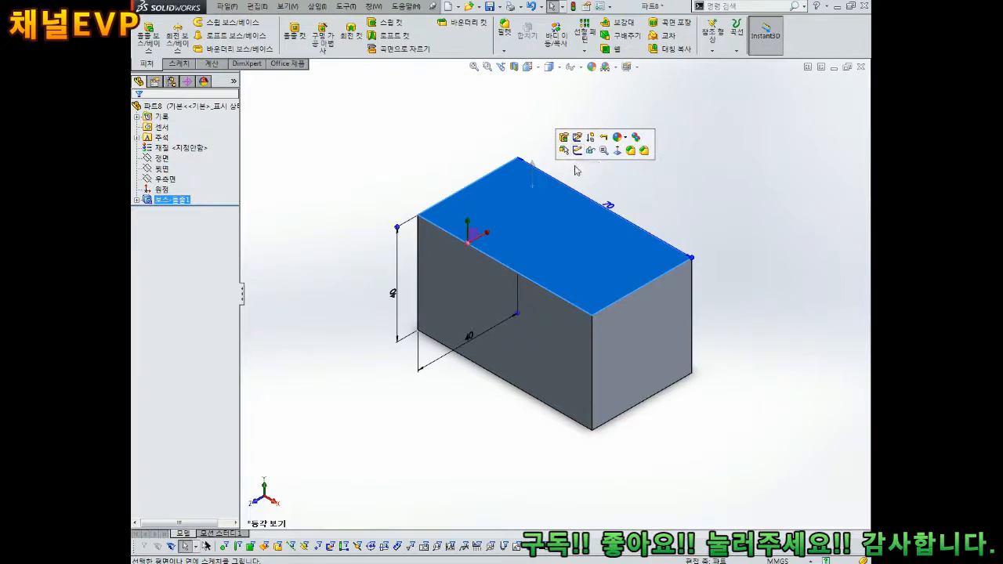
{"action": "left_click", "coordinate": [574, 252]}
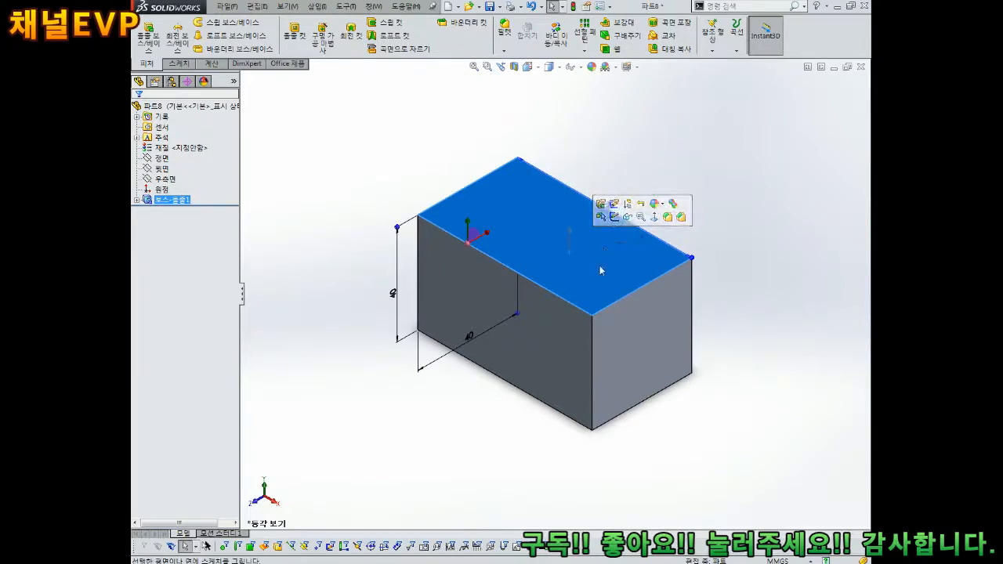
{"action": "left_click", "coordinate": [643, 230]}
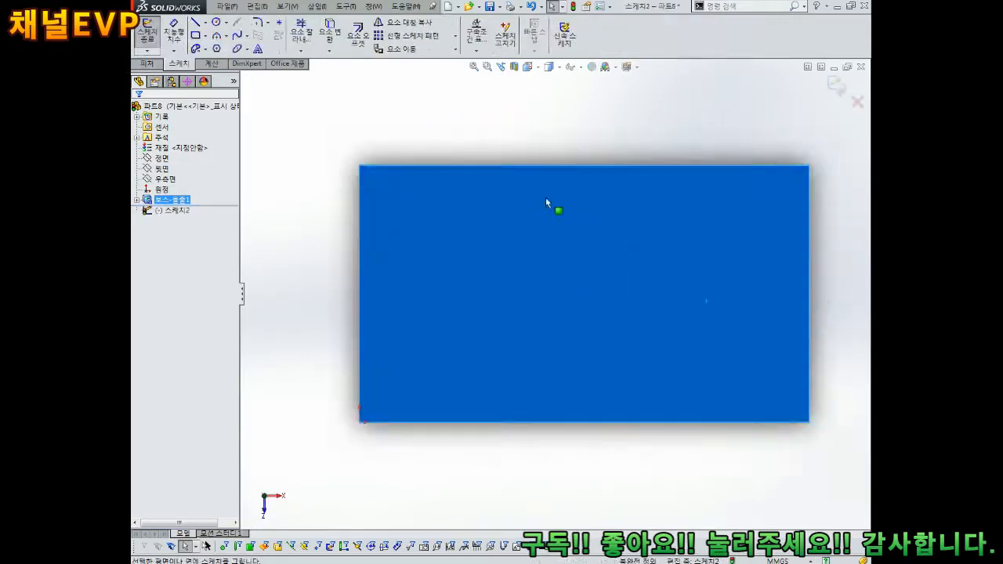
{"action": "key", "text": "f"}
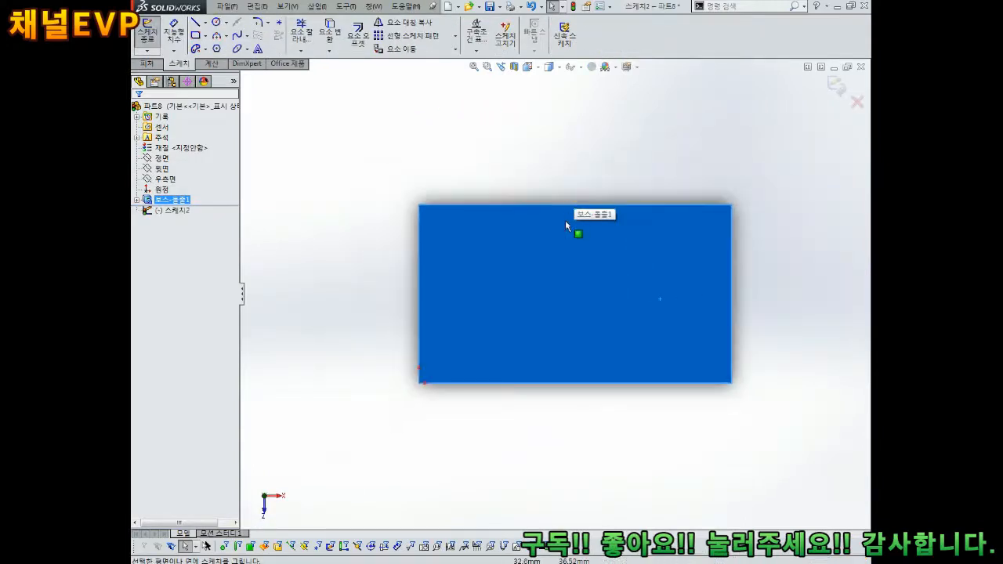
Draw a vertical construction line across the top face between the midpoints of its two long edges.
{"action": "left_click", "coordinate": [195, 23]}
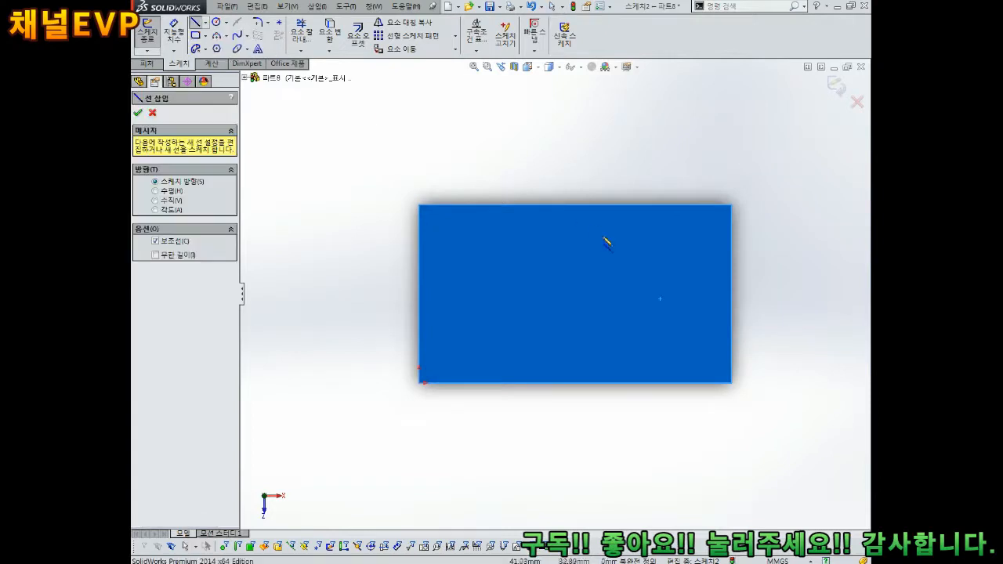
{"action": "left_click", "coordinate": [575, 204]}
{"action": "left_click", "coordinate": [575, 383]}
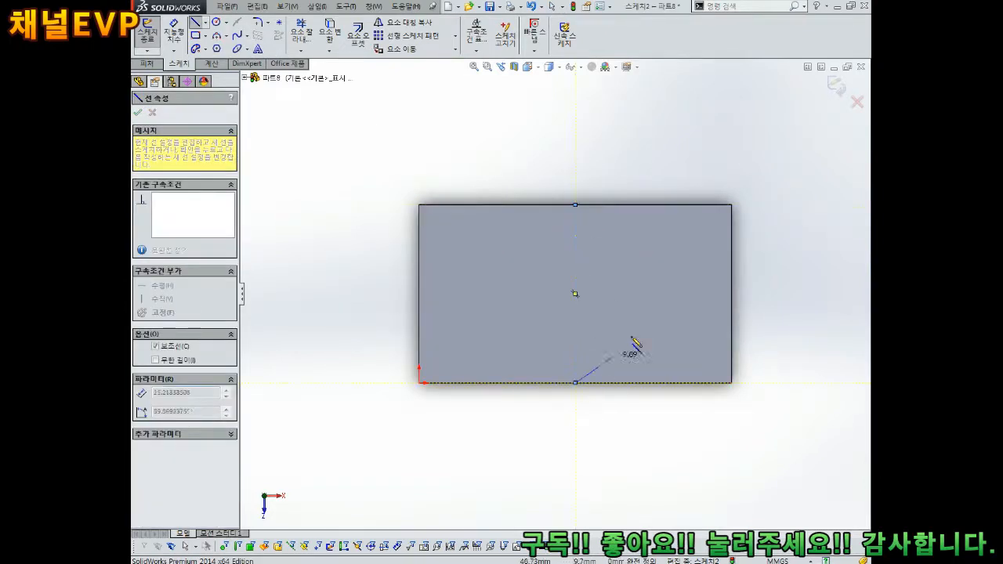
{"action": "key", "text": "Escape"}
Sketch a corner rectangle that overlaps the origin-side end of the block and extends past its three outer edges.
{"action": "left_click", "coordinate": [196, 36]}
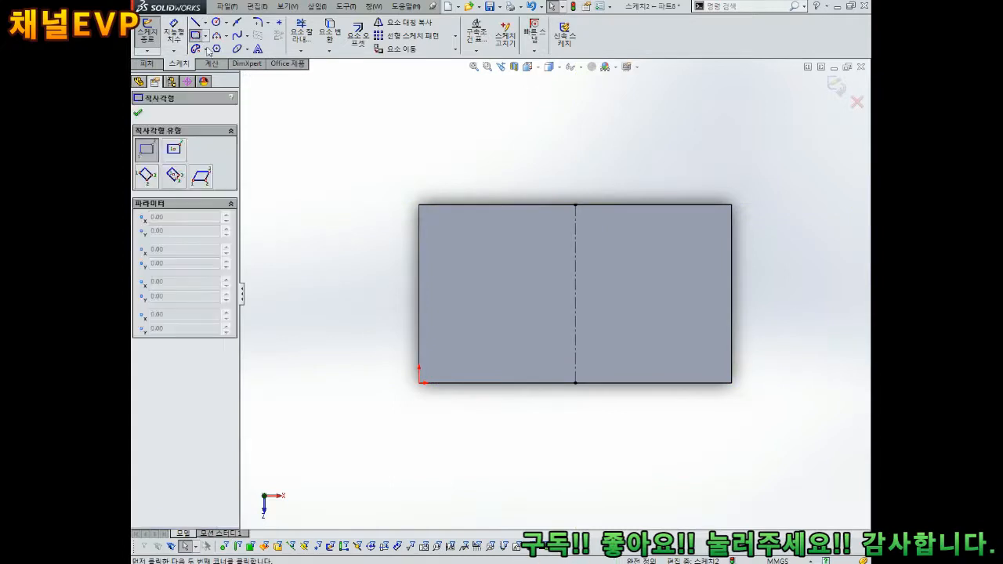
{"action": "left_click", "coordinate": [370, 162]}
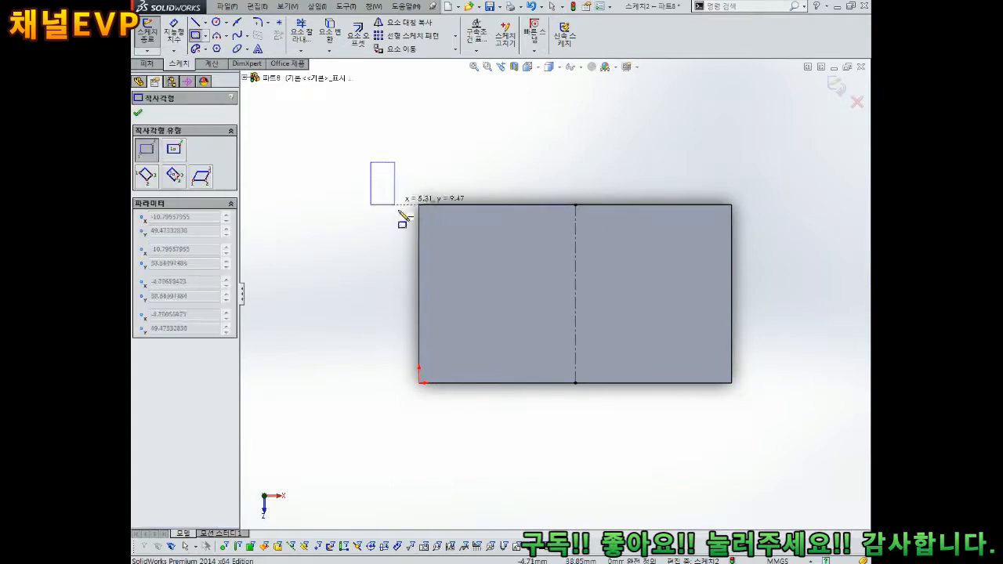
{"action": "left_click", "coordinate": [501, 426]}
{"action": "scroll", "coordinate": [502, 408], "scroll_direction": "up", "scroll_amount": 1}
{"action": "scroll", "coordinate": [540, 314], "scroll_direction": "down", "scroll_amount": 1}
{"action": "scroll", "coordinate": [588, 321], "scroll_direction": "up", "scroll_amount": 2}
{"action": "key", "text": "Escape"}
{"action": "scroll", "coordinate": [570, 309], "scroll_direction": "down", "scroll_amount": 1}
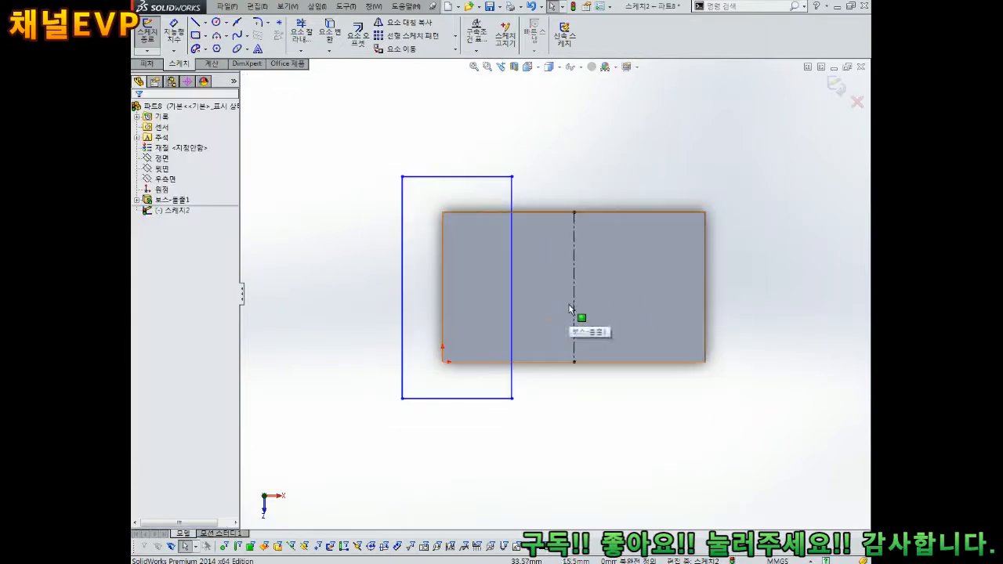
Mirror the rectangle about the construction centerline, keeping the original as a copy source.
{"action": "left_click", "coordinate": [400, 22]}
{"action": "left_click_drag", "start_coordinate": [537, 120], "coordinate": [379, 433]}
{"action": "left_click", "coordinate": [196, 263]}
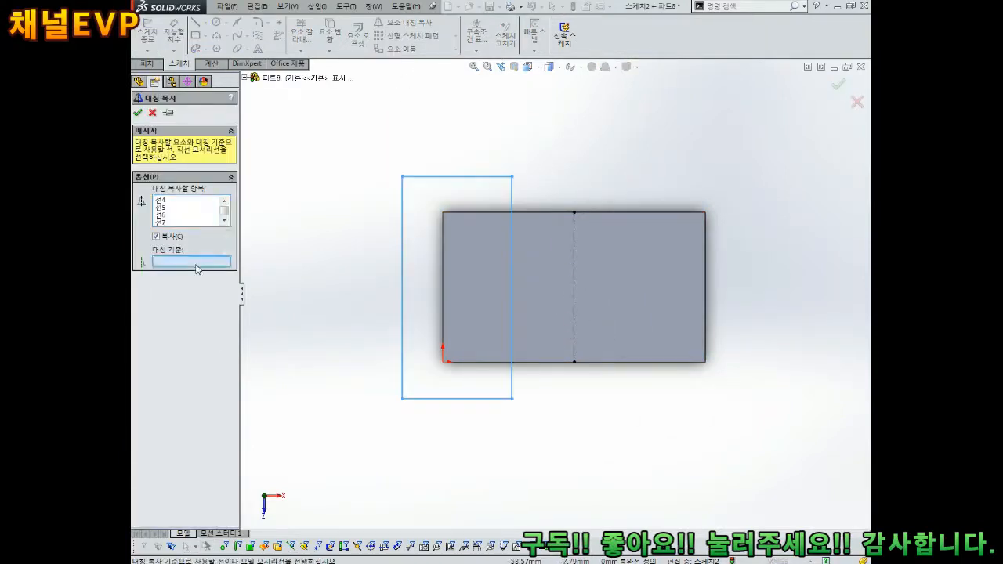
{"action": "left_click", "coordinate": [574, 274]}
{"action": "left_click", "coordinate": [138, 114]}
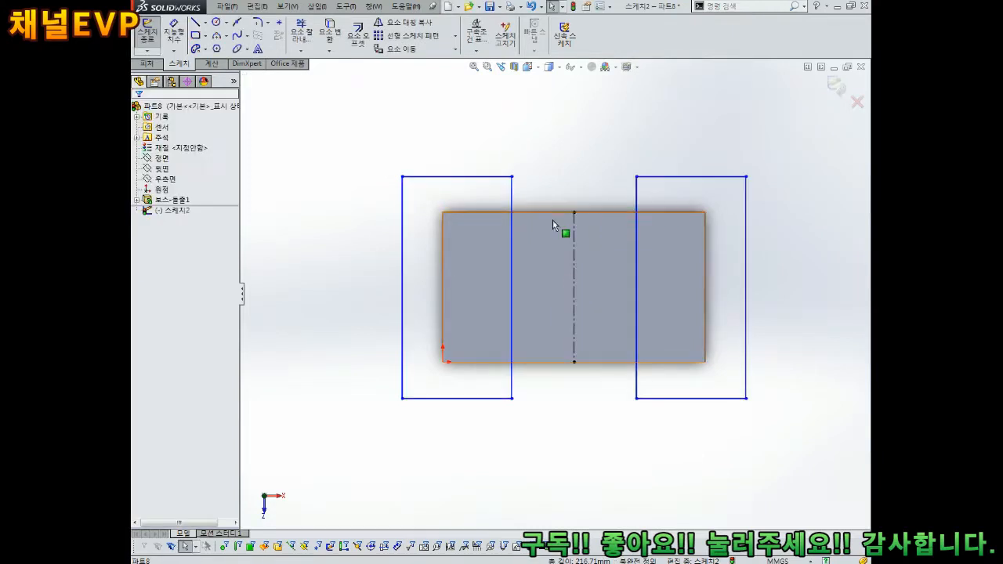
Enlarge the mirrored rectangles by pulling opposite corners farther beyond the block's edges.
{"action": "scroll", "coordinate": [573, 258], "scroll_direction": "up", "scroll_amount": 2}
{"action": "scroll", "coordinate": [576, 266], "scroll_direction": "down", "scroll_amount": 2}
{"action": "left_click_drag", "start_coordinate": [494, 205], "coordinate": [514, 148]}
{"action": "left_click_drag", "start_coordinate": [384, 428], "coordinate": [349, 478]}
{"action": "scroll", "coordinate": [500, 379], "scroll_direction": "up", "scroll_amount": 2}
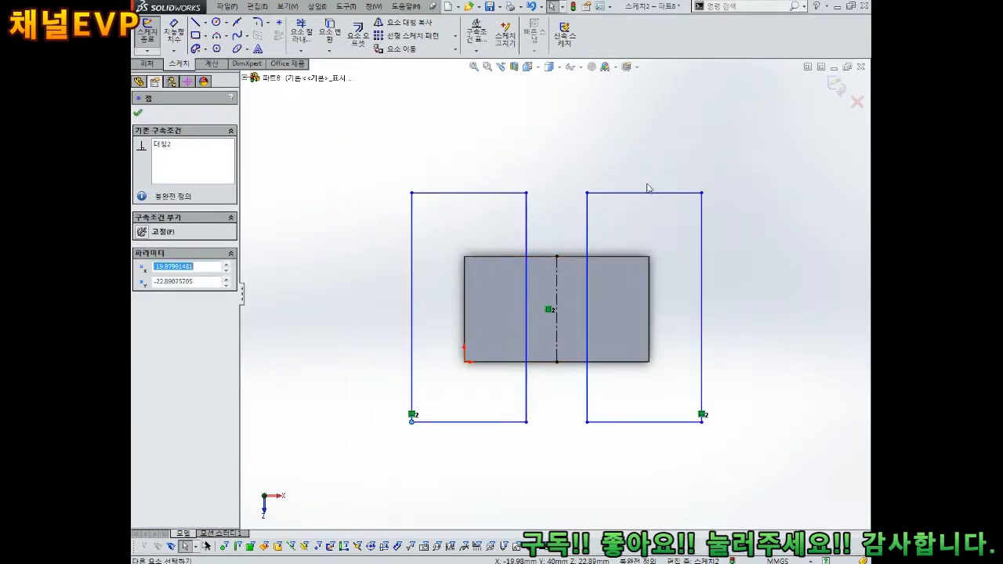
{"action": "scroll", "coordinate": [579, 323], "scroll_direction": "down", "scroll_amount": 2}
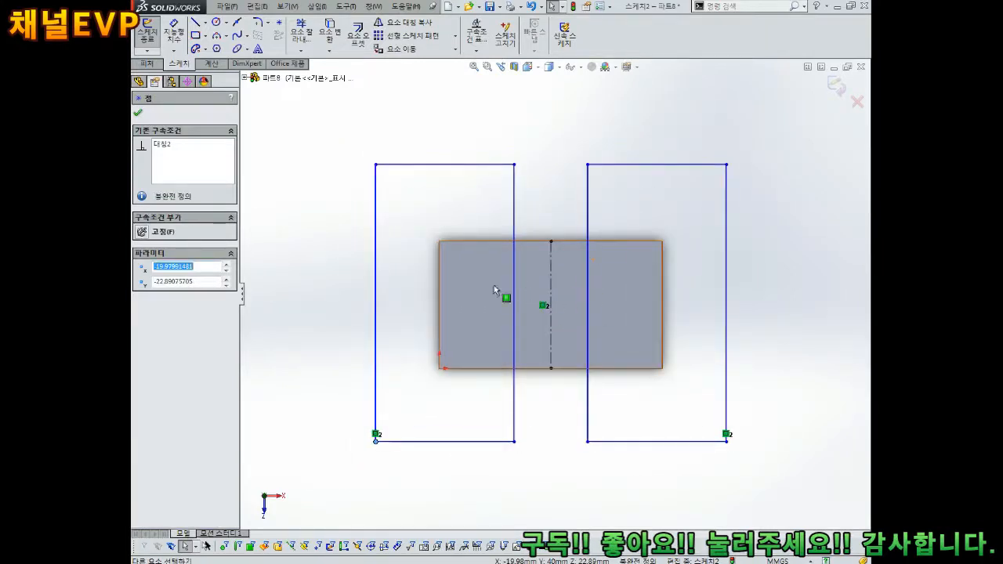
Dimension the gap between the two rectangles' inner vertical edges at 30 mm.
{"action": "right_click_drag", "start_coordinate": [544, 196], "coordinate": [542, 141]}
{"action": "left_click", "coordinate": [514, 203]}
{"action": "left_click", "coordinate": [587, 202]}
{"action": "left_click", "coordinate": [564, 206]}
{"action": "type", "text": "30"}
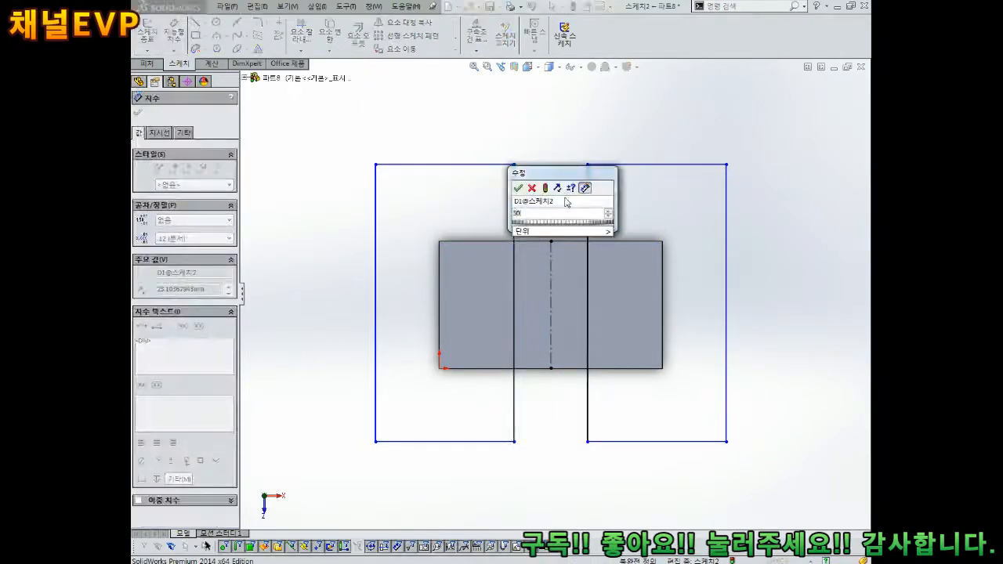
{"action": "key", "text": "Return"}
{"action": "key", "text": "Escape"}
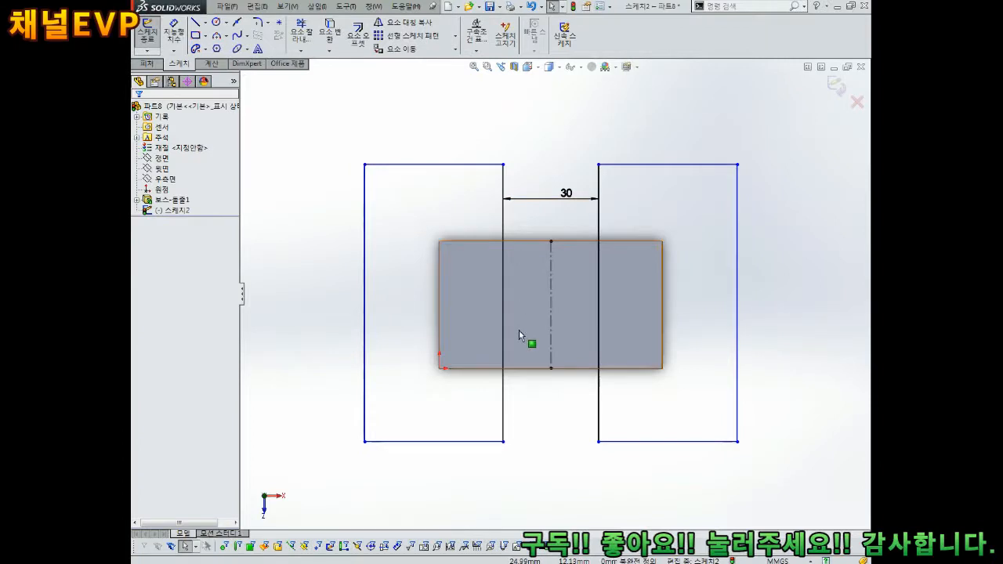
Exit the sketch and cut-extrude both rectangles into the block with a blind depth of 20 mm.
{"action": "mouse_move", "coordinate": [532, 350]}
{"action": "middle_mouse_down"}
{"action": "mouse_move", "coordinate": [577, 195]}
{"action": "mouse_move", "coordinate": [490, 340]}
{"action": "mouse_move", "coordinate": [354, 326]}
{"action": "mouse_move", "coordinate": [494, 305]}
{"action": "mouse_move", "coordinate": [651, 237]}
{"action": "mouse_move", "coordinate": [428, 233]}
{"action": "mouse_move", "coordinate": [462, 242]}
{"action": "mouse_move", "coordinate": [586, 226]}
{"action": "mouse_move", "coordinate": [571, 327]}
{"action": "mouse_move", "coordinate": [484, 264]}
{"action": "mouse_move", "coordinate": [516, 319]}
{"action": "mouse_move", "coordinate": [604, 224]}
{"action": "mouse_move", "coordinate": [565, 268]}
{"action": "middle_mouse_up"}
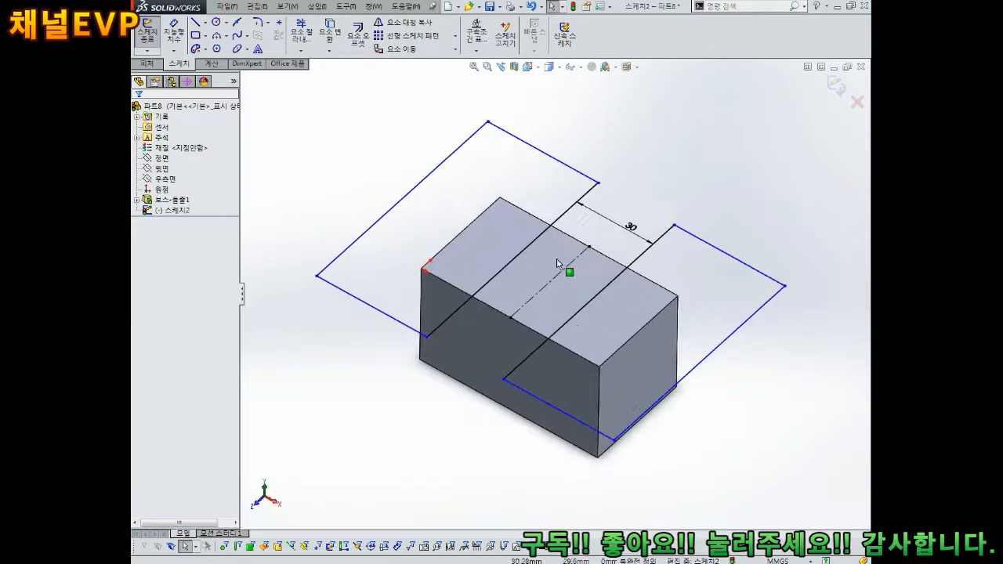
{"action": "left_click", "coordinate": [837, 90]}
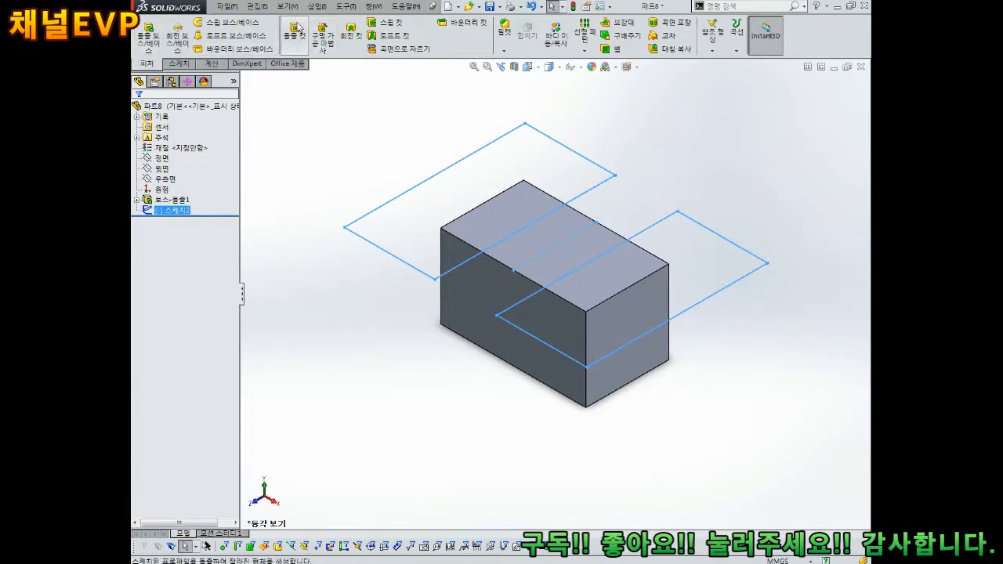
{"action": "left_click", "coordinate": [302, 38]}
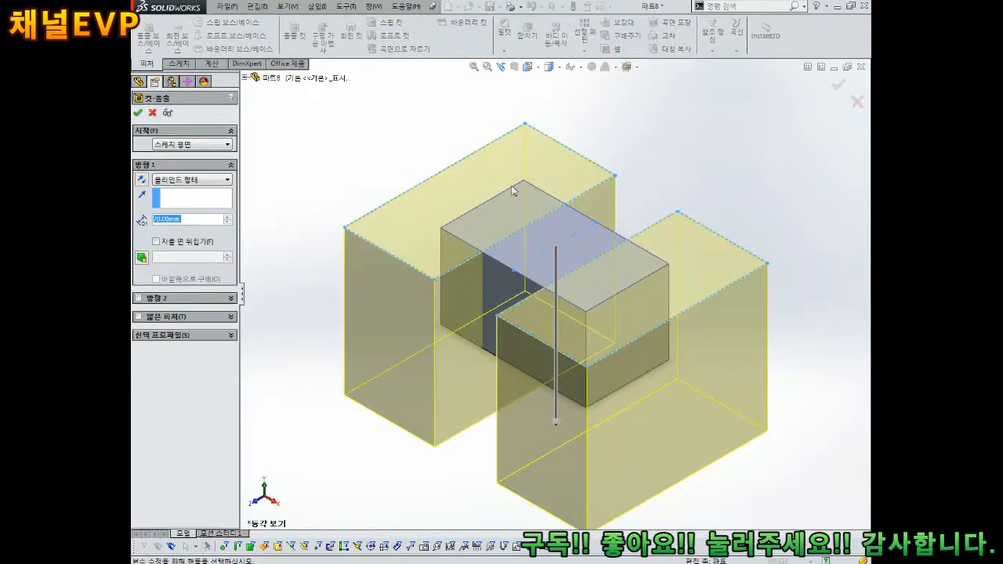
{"action": "middle_click_drag", "start_coordinate": [449, 205], "coordinate": [526, 242]}
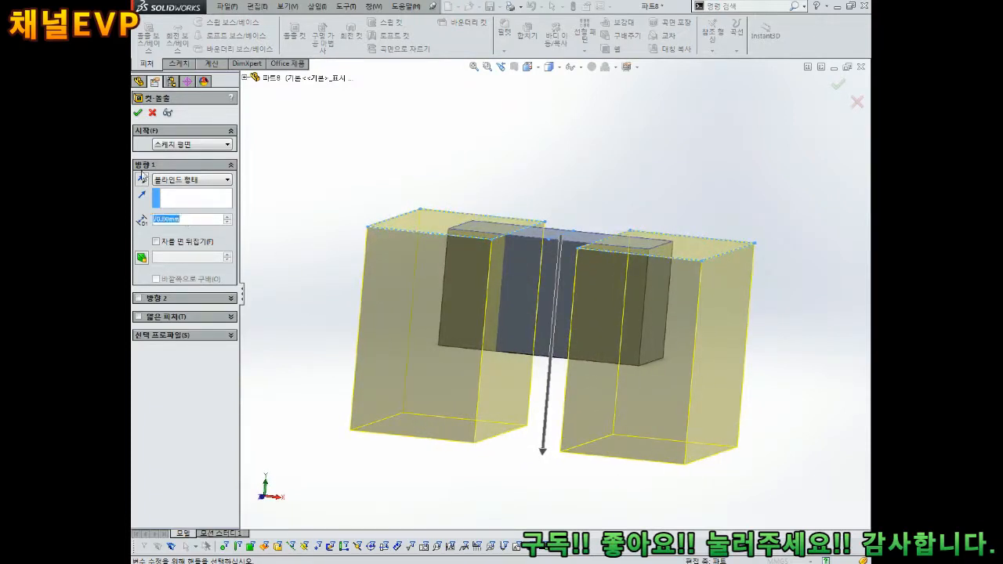
{"action": "type", "text": "20"}
{"action": "key", "text": "Return"}
{"action": "middle_click_drag", "start_coordinate": [555, 321], "coordinate": [527, 357]}
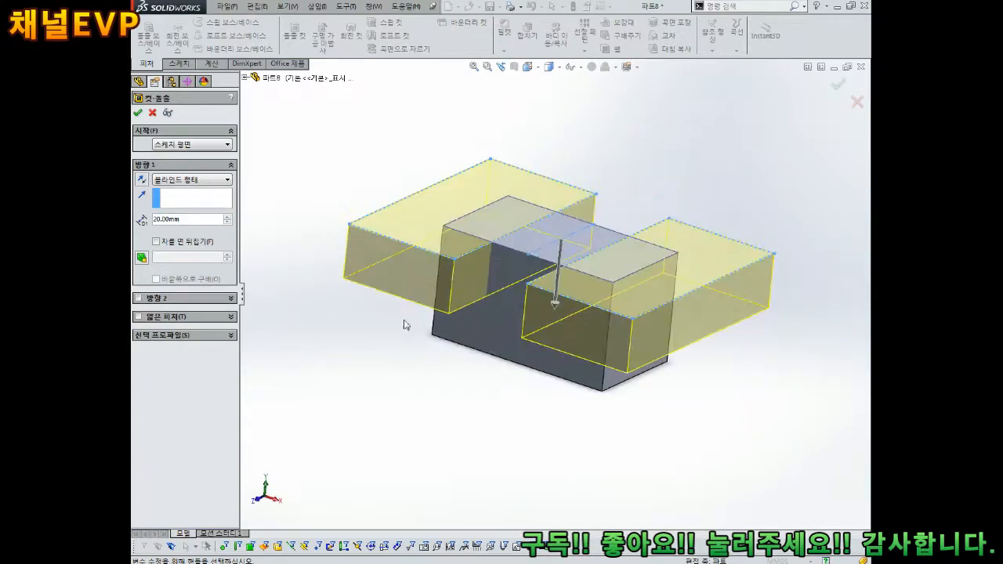
{"action": "left_click", "coordinate": [138, 114]}
{"action": "middle_click_drag", "start_coordinate": [381, 331], "coordinate": [494, 409]}
{"action": "scroll", "coordinate": [563, 303], "scroll_direction": "up", "scroll_amount": 2}
{"action": "scroll", "coordinate": [563, 303], "scroll_direction": "down", "scroll_amount": 3}
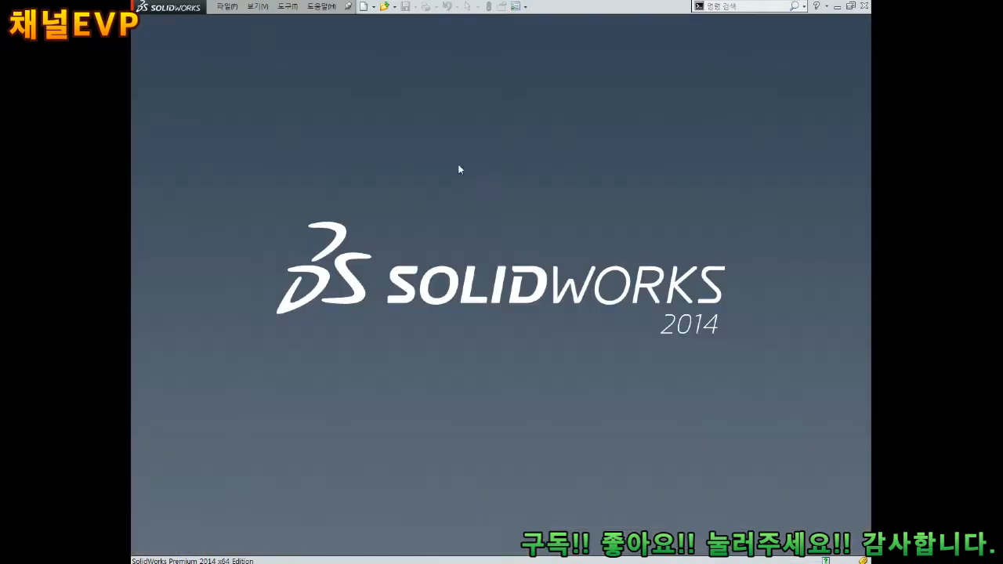
Create a new part document.
{"action": "left_click", "coordinate": [225, 8]}
{"action": "left_click", "coordinate": [232, 22]}
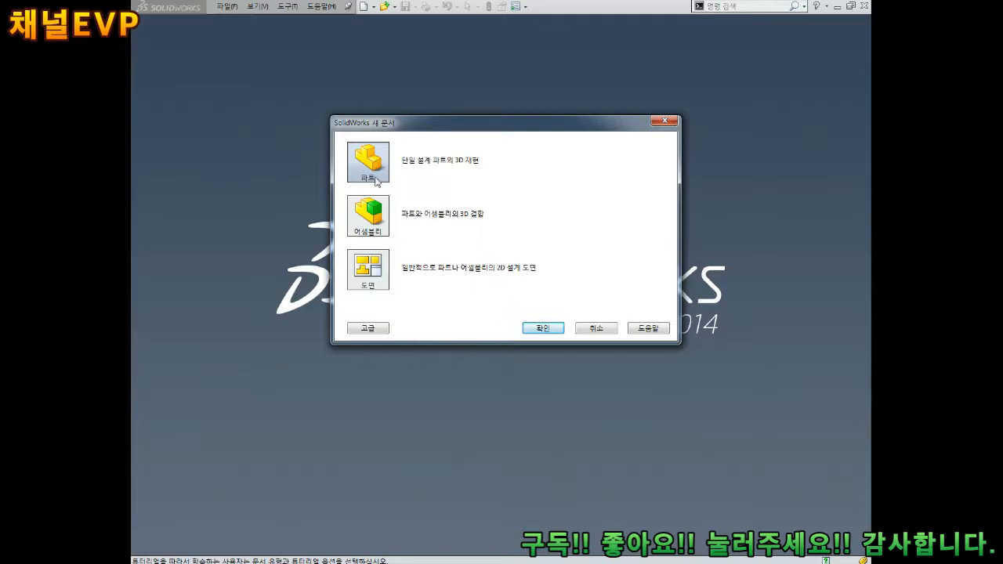
{"action": "left_click", "coordinate": [547, 329]}
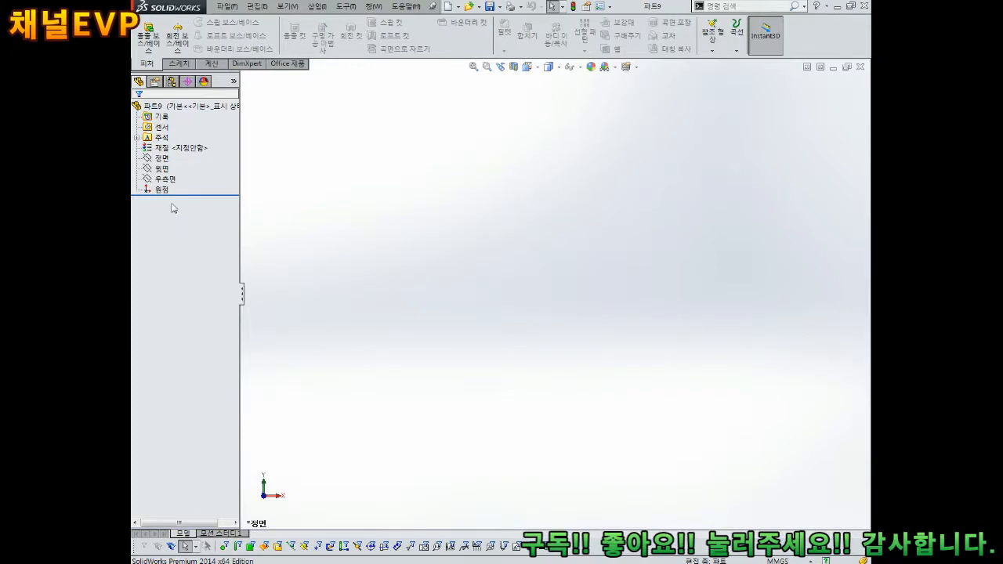
Start a sketch on the Top plane and draw a corner rectangle from the origin, about 102 by 52 mm.
{"action": "left_click", "coordinate": [162, 168]}
{"action": "left_click", "coordinate": [189, 153]}
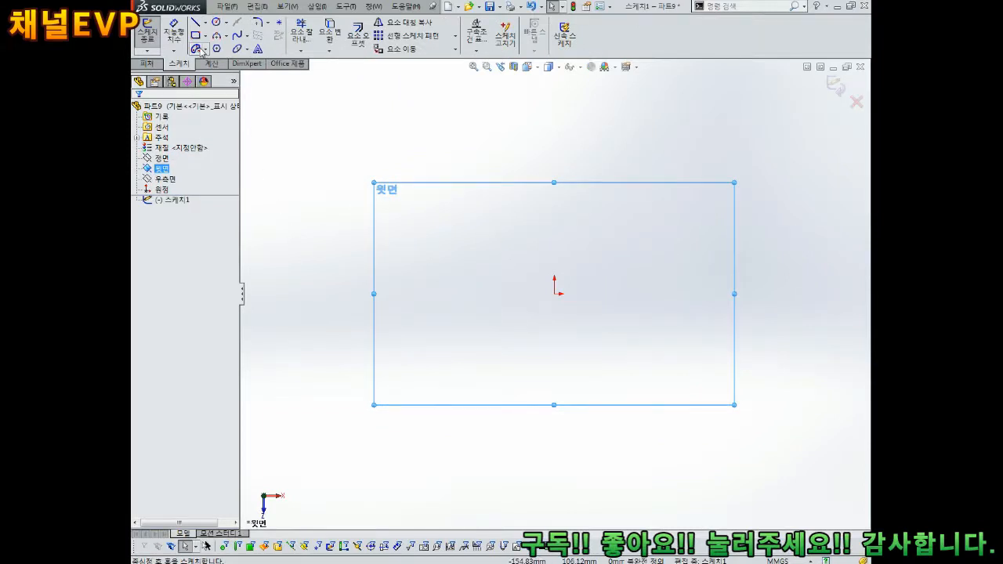
{"action": "left_click", "coordinate": [195, 36]}
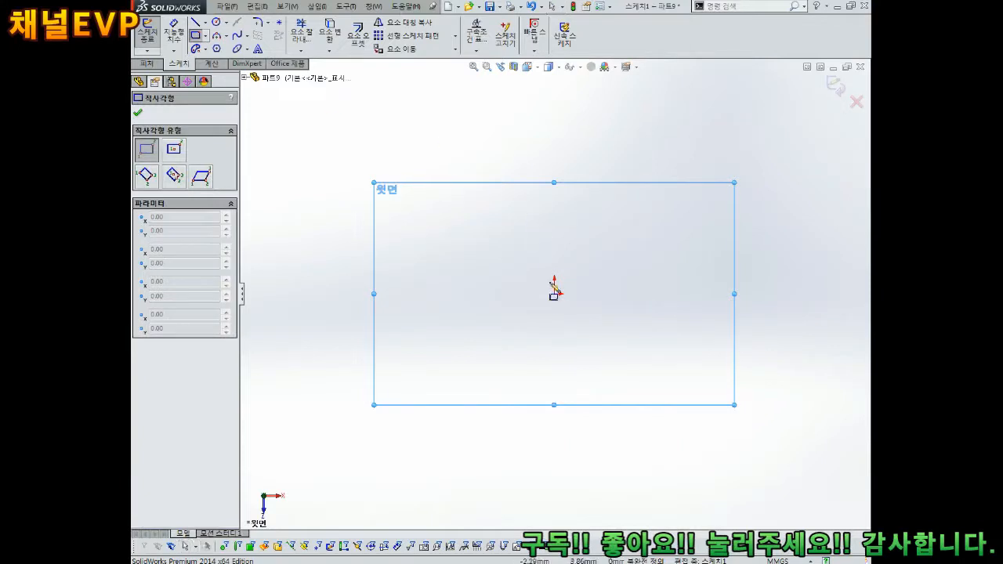
{"action": "left_click", "coordinate": [554, 294]}
{"action": "left_click", "coordinate": [760, 188]}
{"action": "key", "text": "f"}
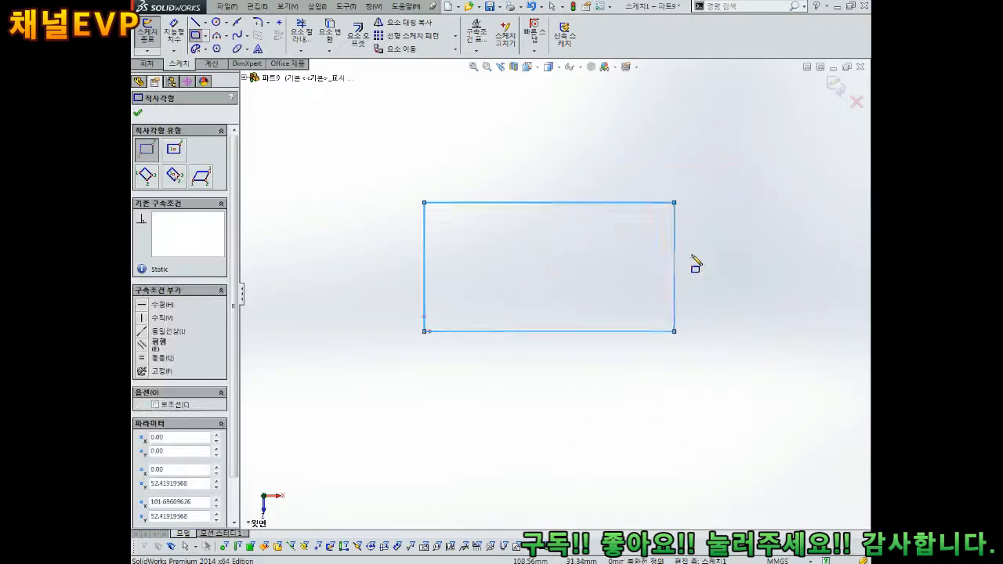
{"action": "key", "text": "Escape"}
Dimension the rectangle's lower horizontal edge at 70 mm.
{"action": "right_click_drag", "start_coordinate": [578, 274], "coordinate": [561, 321]}
{"action": "left_click", "coordinate": [561, 331]}
{"action": "left_click", "coordinate": [557, 371]}
{"action": "type", "text": "70"}
{"action": "key", "text": "Return"}
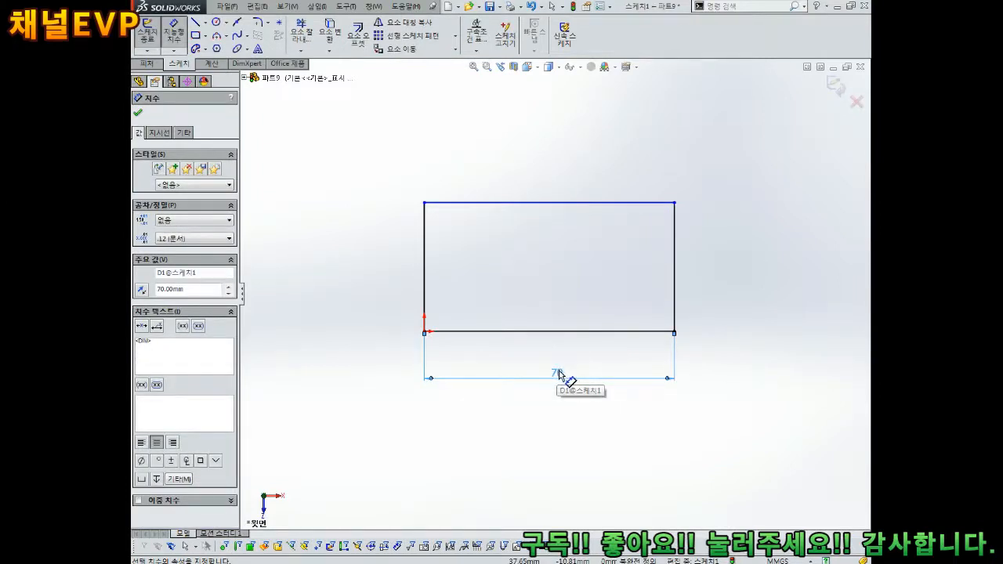
Dimension the rectangle's left vertical edge at 40 mm and move both dimensions closer to the outline.
{"action": "left_click", "coordinate": [424, 273]}
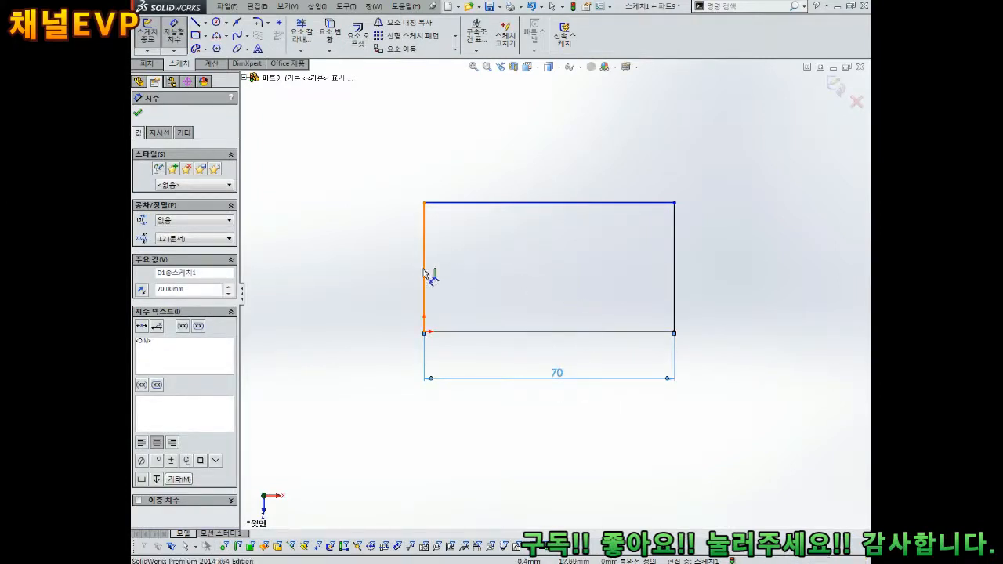
{"action": "left_click", "coordinate": [374, 267]}
{"action": "type", "text": "40"}
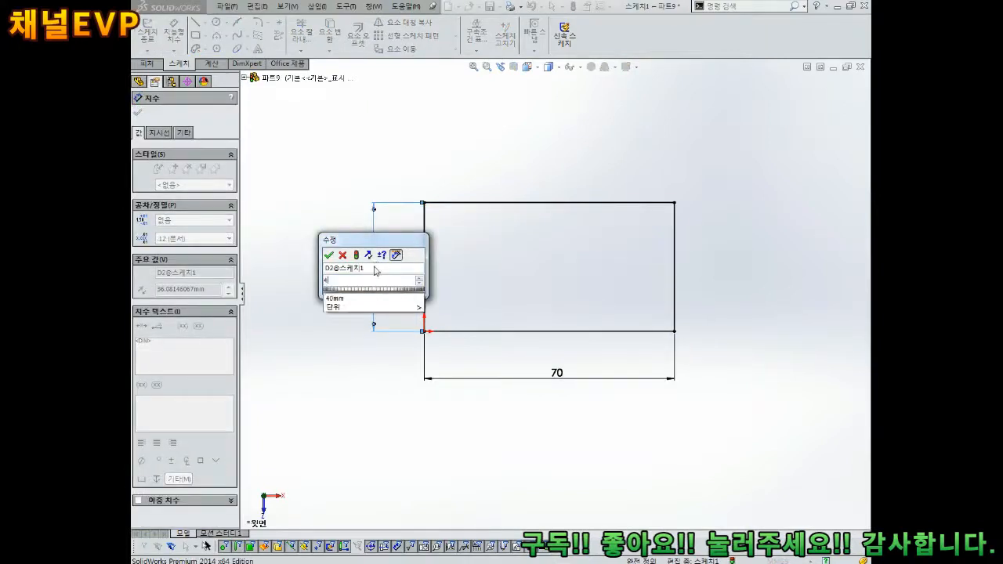
{"action": "key", "text": "Return"}
{"action": "key", "text": "Escape"}
{"action": "left_click_drag", "start_coordinate": [557, 376], "coordinate": [565, 364]}
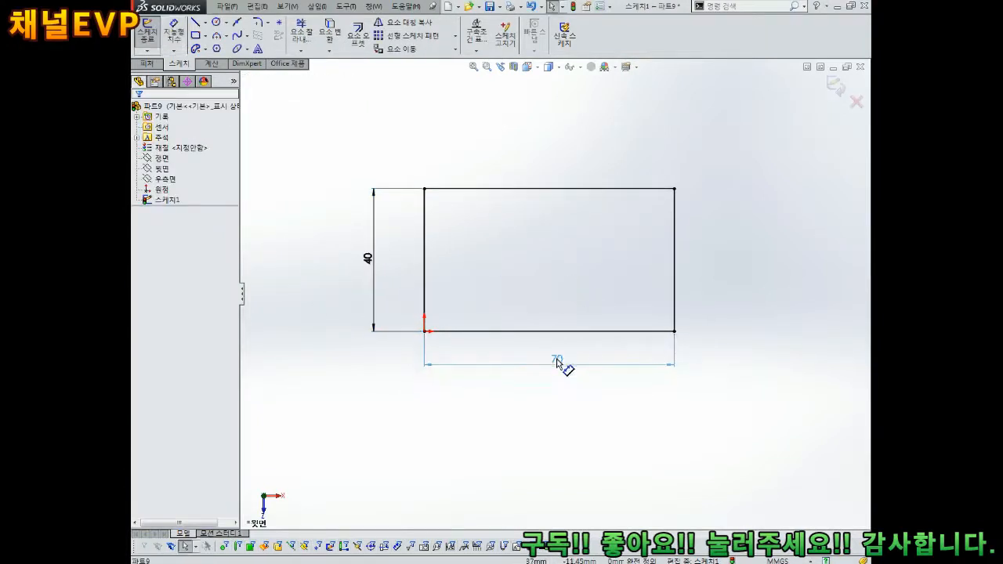
{"action": "left_click", "coordinate": [381, 259]}
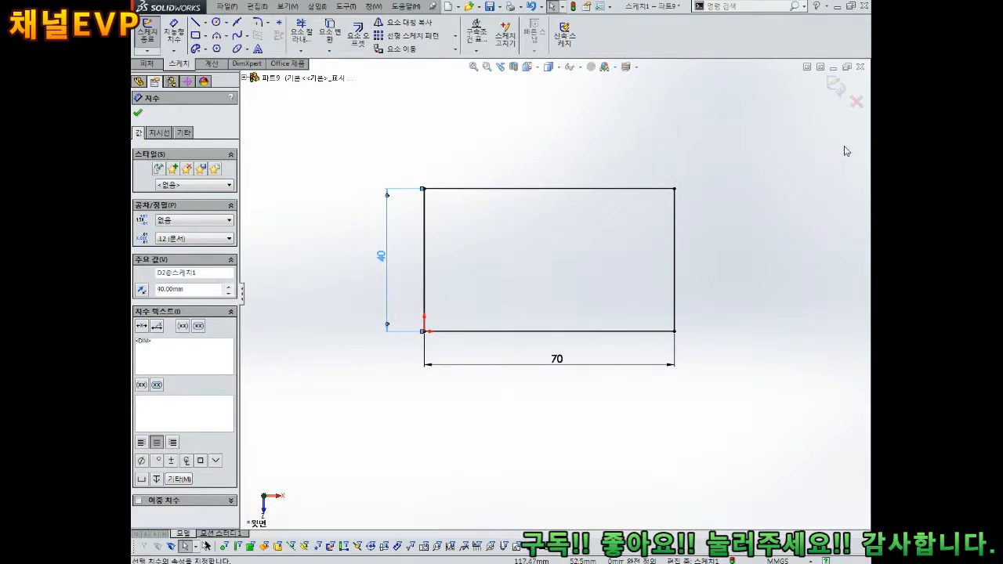
Exit the sketch and extrude the rectangle upward with a blind depth of 40 mm.
{"action": "left_click", "coordinate": [835, 87]}
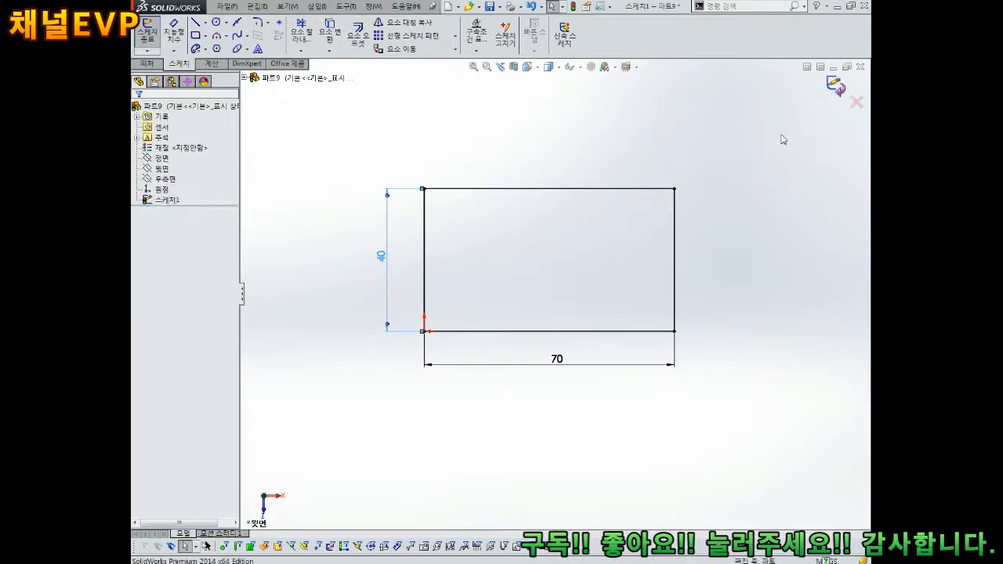
{"action": "middle_click_drag", "start_coordinate": [663, 201], "coordinate": [417, 137]}
{"action": "left_click", "coordinate": [145, 37]}
{"action": "middle_click_drag", "start_coordinate": [464, 182], "coordinate": [463, 168]}
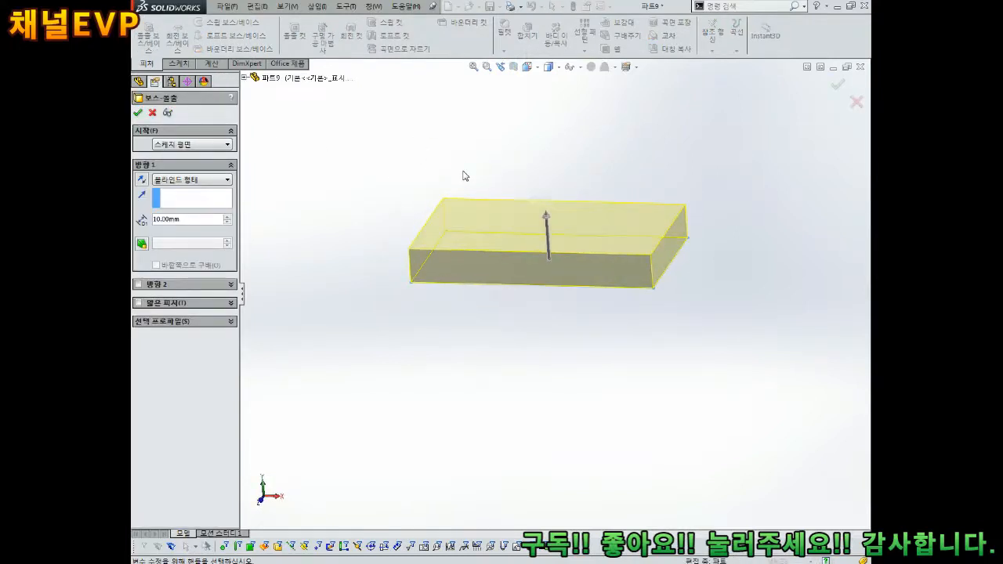
{"action": "double_click", "coordinate": [187, 216]}
{"action": "type", "text": "40"}
{"action": "key", "text": "Return"}
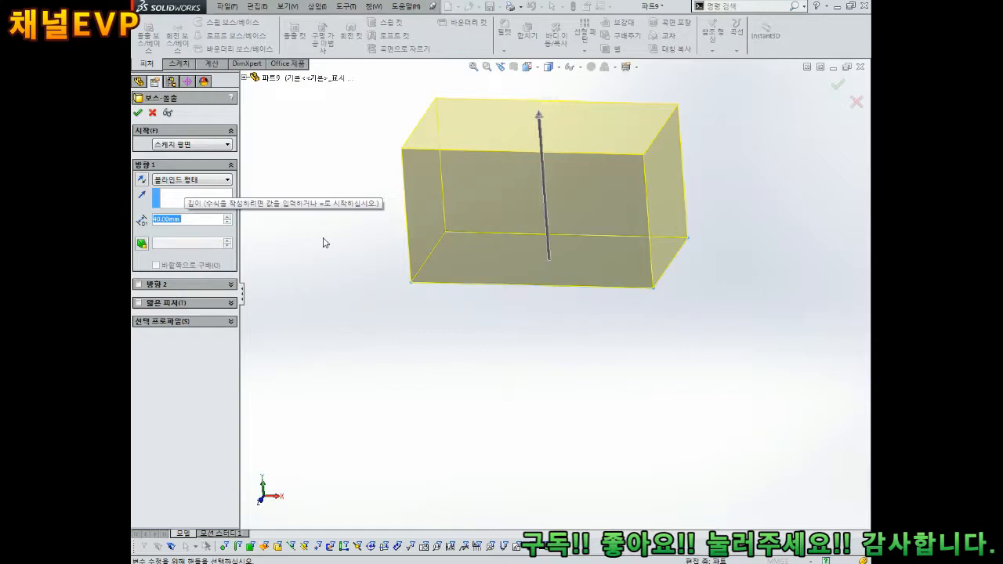
{"action": "scroll", "coordinate": [508, 198], "scroll_direction": "up", "scroll_amount": 2}
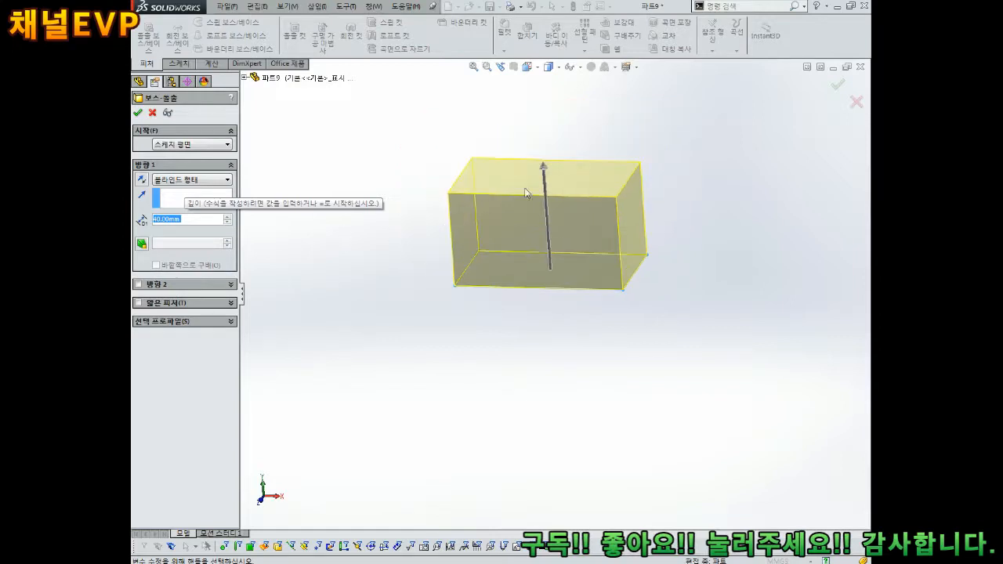
{"action": "scroll", "coordinate": [525, 205], "scroll_direction": "down", "scroll_amount": 2}
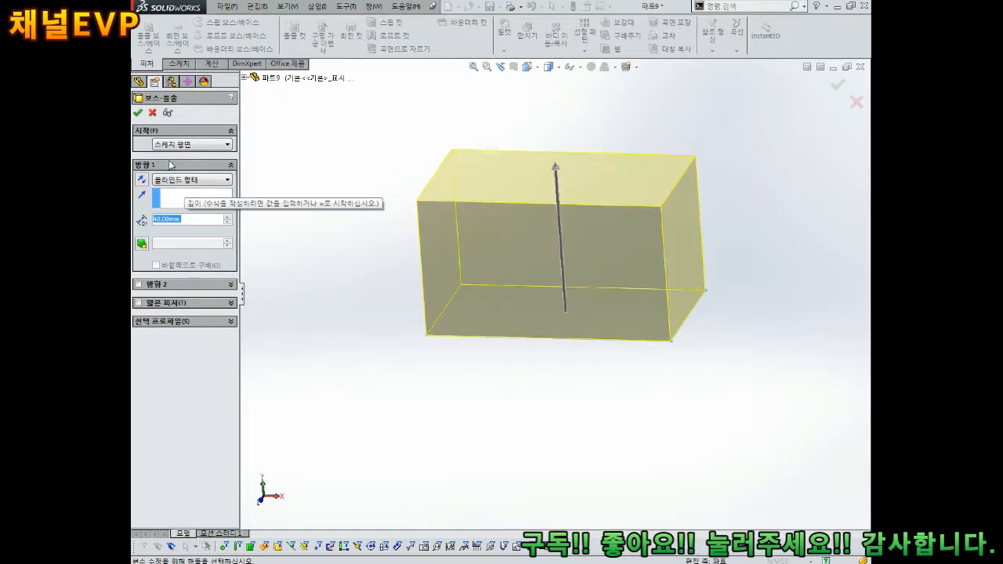
{"action": "left_click", "coordinate": [138, 113]}
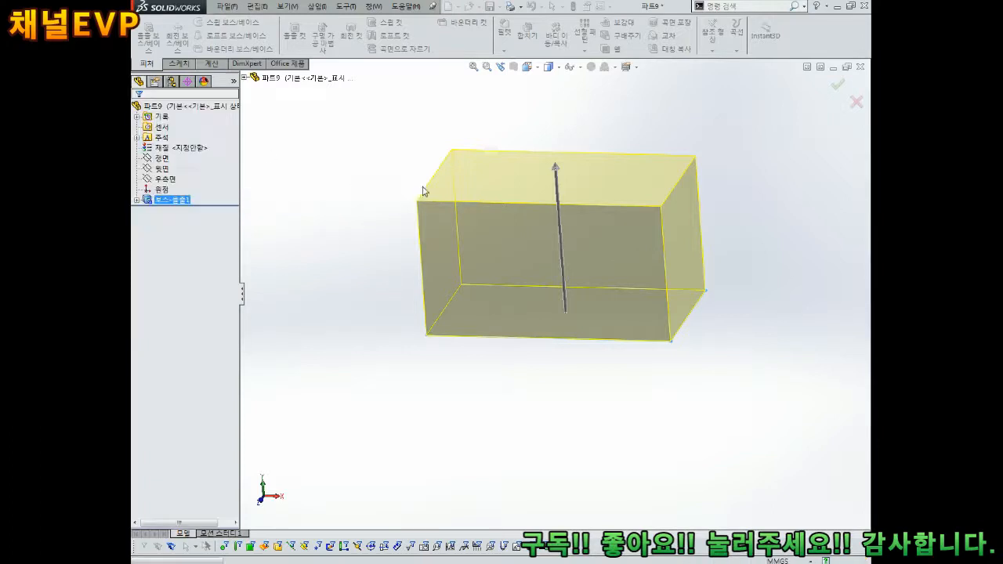
Inspect the extruded block from several viewing angles.
{"action": "left_click", "coordinate": [502, 211]}
{"action": "left_click", "coordinate": [739, 225]}
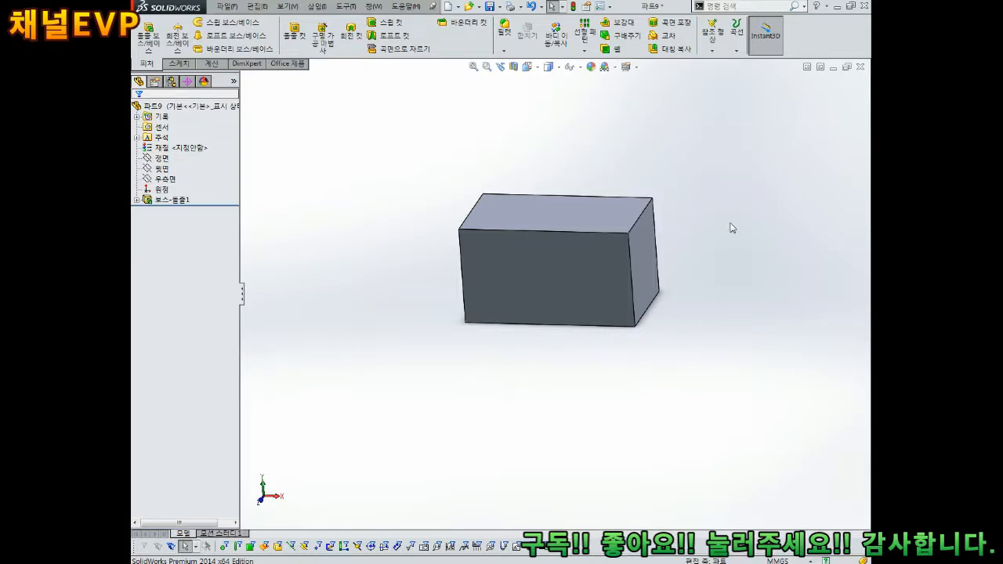
{"action": "scroll", "coordinate": [632, 227], "scroll_direction": "up", "scroll_amount": 3}
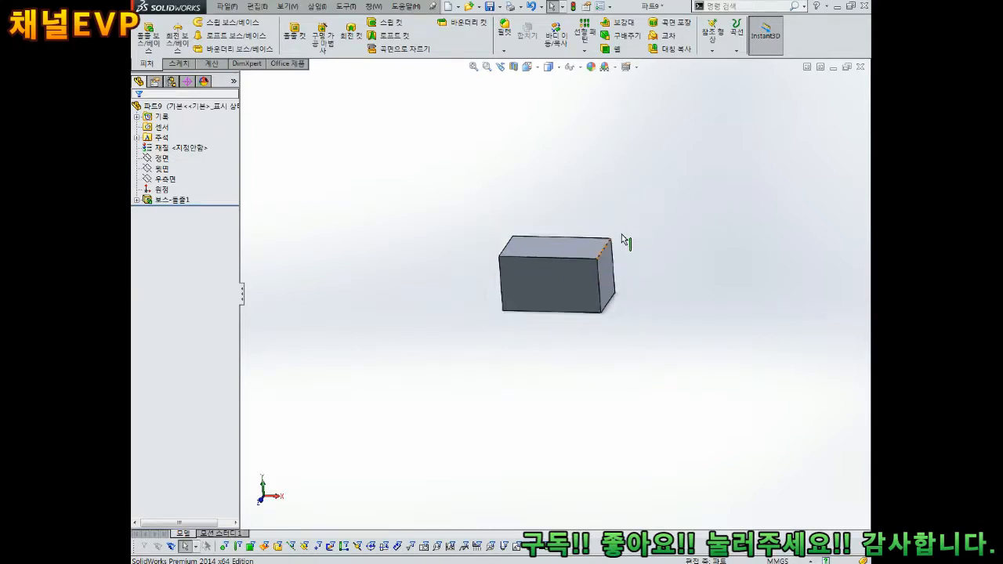
{"action": "scroll", "coordinate": [622, 237], "scroll_direction": "down", "scroll_amount": 3}
{"action": "middle_click_drag", "start_coordinate": [596, 258], "coordinate": [558, 282]}
{"action": "scroll", "coordinate": [556, 272], "scroll_direction": "down", "scroll_amount": 2}
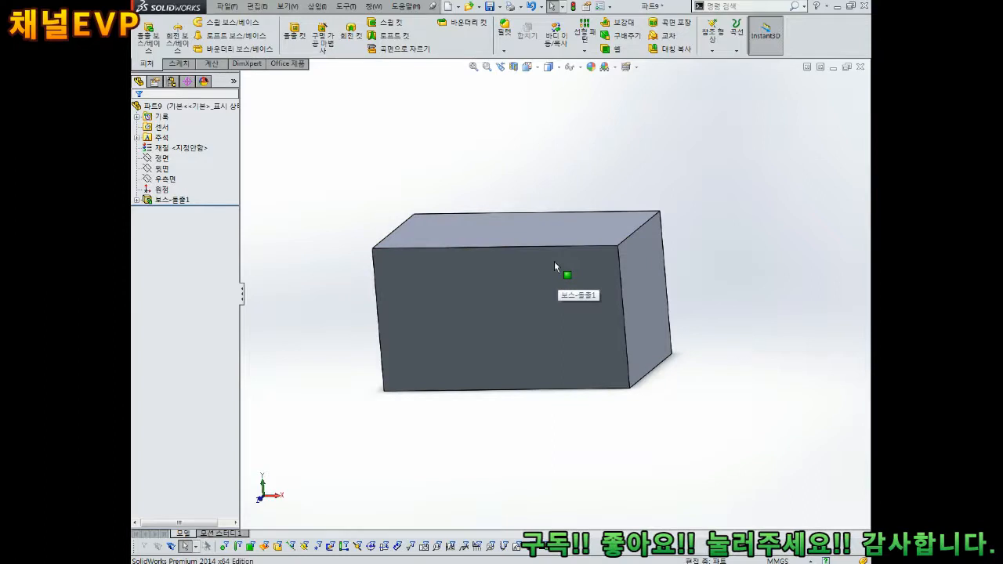
{"action": "middle_click_drag", "start_coordinate": [554, 260], "coordinate": [511, 220]}
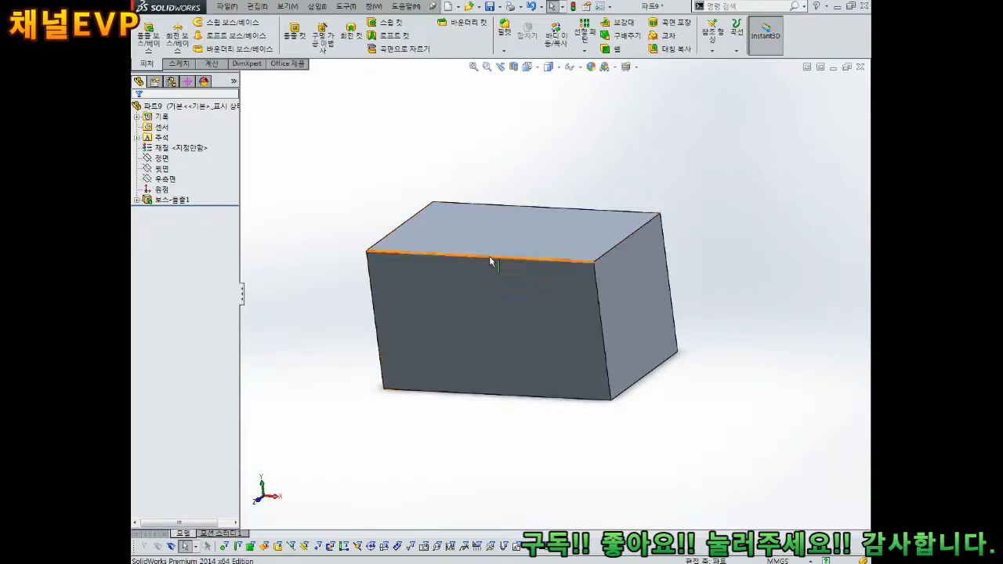
{"action": "middle_click_drag", "start_coordinate": [490, 261], "coordinate": [510, 279]}
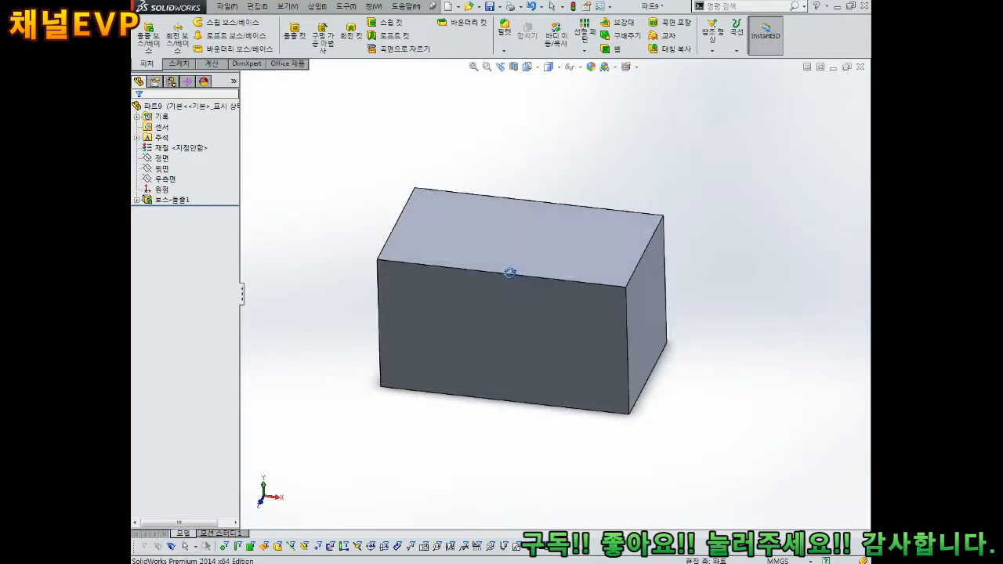
{"action": "scroll", "coordinate": [508, 272], "scroll_direction": "up", "scroll_amount": 2}
{"action": "middle_click_drag", "start_coordinate": [508, 272], "coordinate": [523, 257]}
{"action": "scroll", "coordinate": [523, 264], "scroll_direction": "down", "scroll_amount": 2}
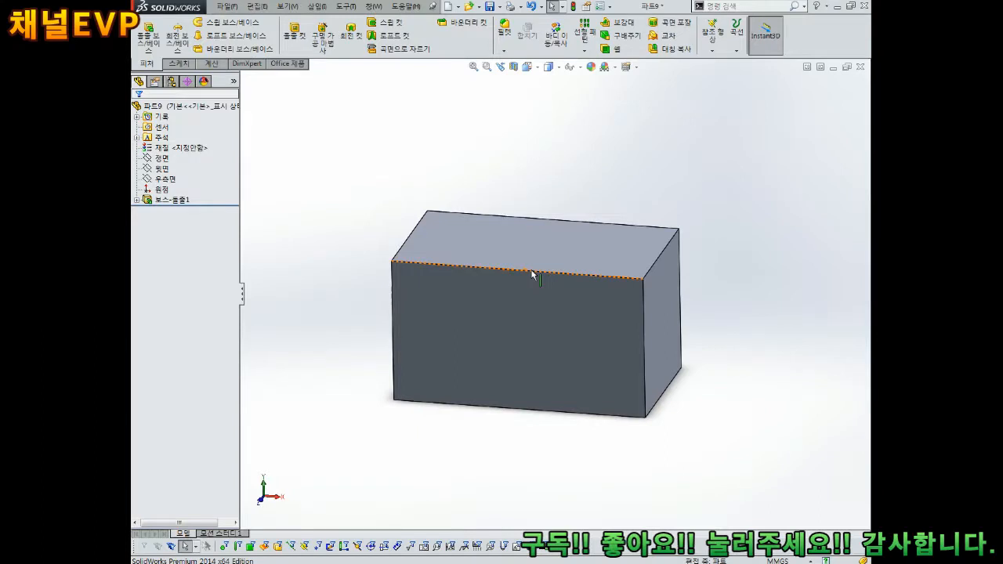
{"action": "scroll", "coordinate": [532, 274], "scroll_direction": "up", "scroll_amount": 1}
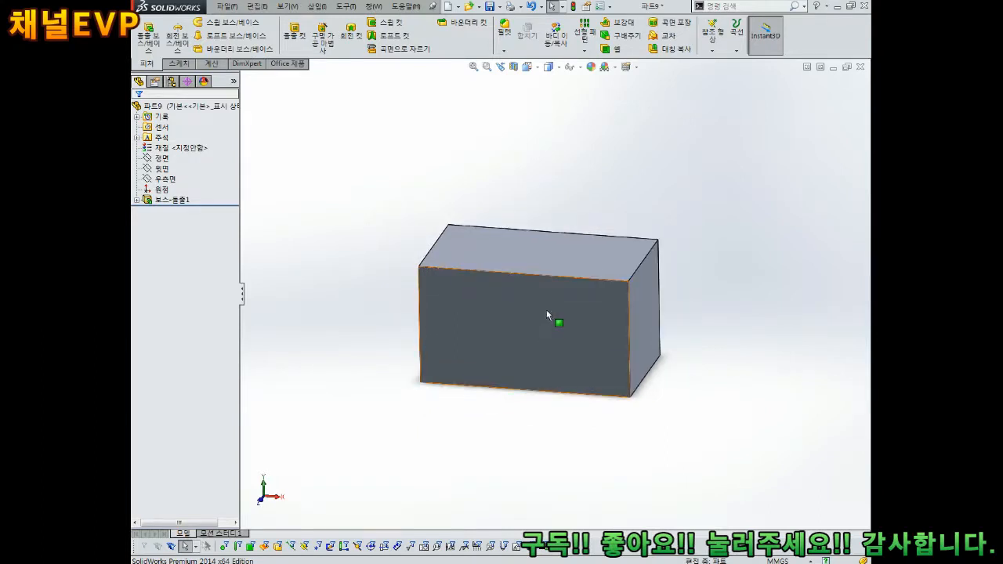
{"action": "scroll", "coordinate": [546, 310], "scroll_direction": "down", "scroll_amount": 1}
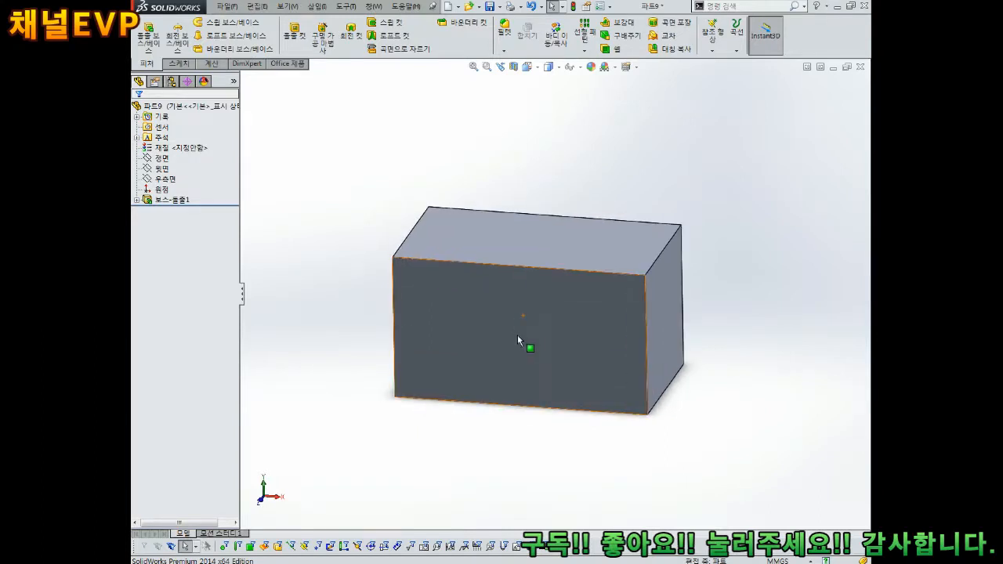
Highlight the block's front, top and right faces and the Front, Top and Right planes in turn as possible sketch planes.
{"action": "left_click", "coordinate": [563, 312]}
{"action": "left_click", "coordinate": [565, 245]}
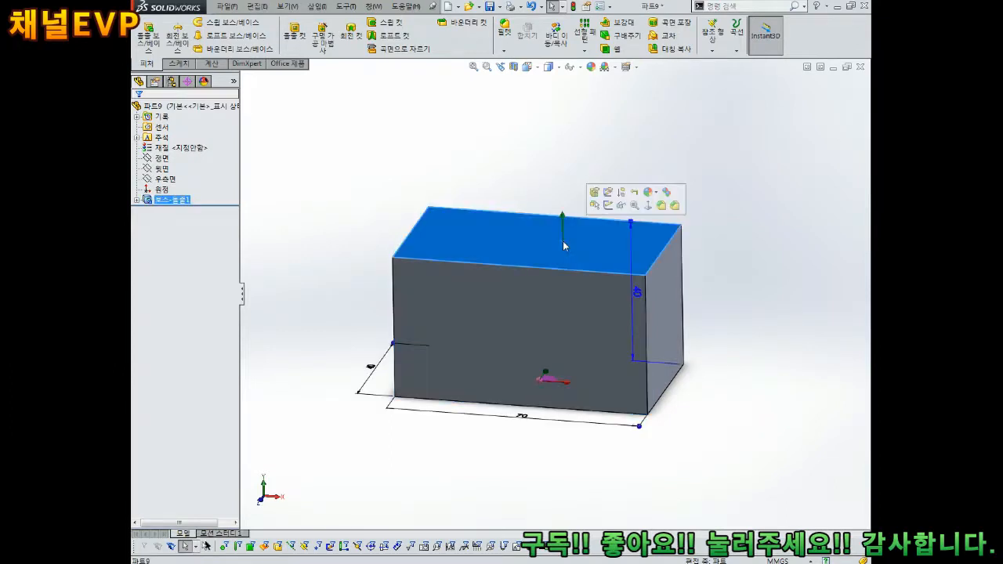
{"action": "left_click", "coordinate": [674, 312]}
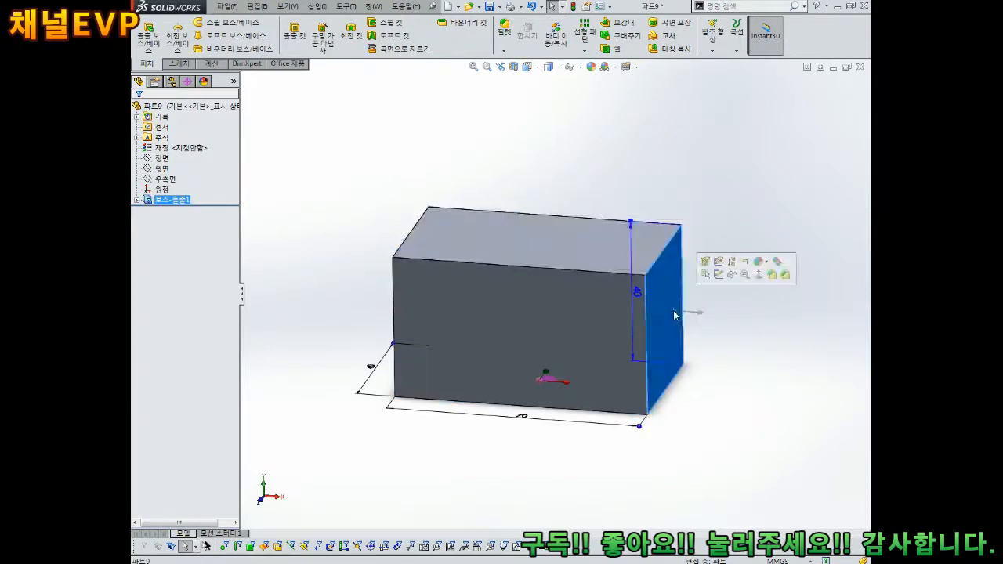
{"action": "key", "text": "Escape"}
{"action": "scroll", "coordinate": [484, 266], "scroll_direction": "down", "scroll_amount": 2}
{"action": "left_click", "coordinate": [163, 160]}
{"action": "left_click", "coordinate": [162, 169]}
{"action": "left_click", "coordinate": [165, 180]}
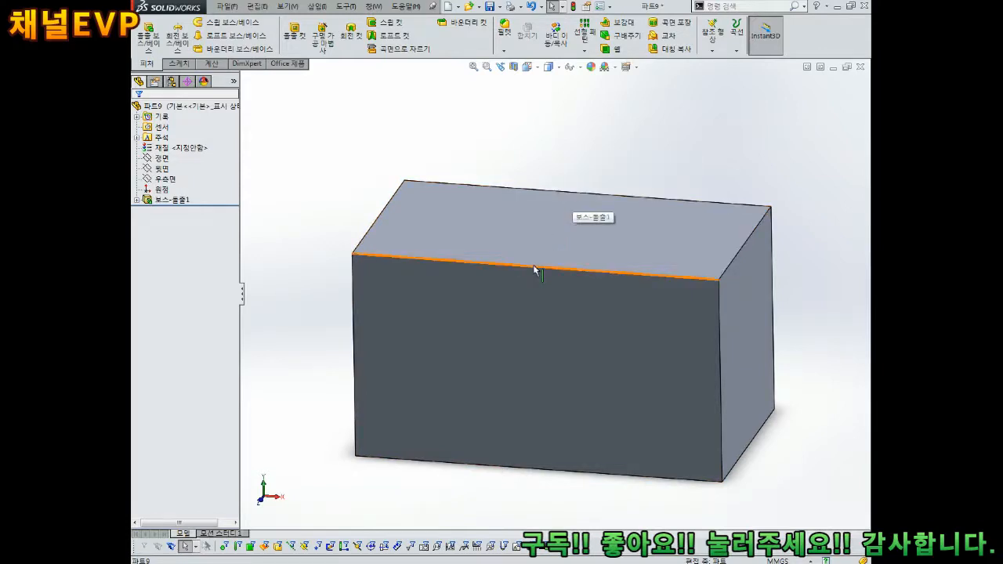
{"action": "scroll", "coordinate": [536, 270], "scroll_direction": "up", "scroll_amount": 3}
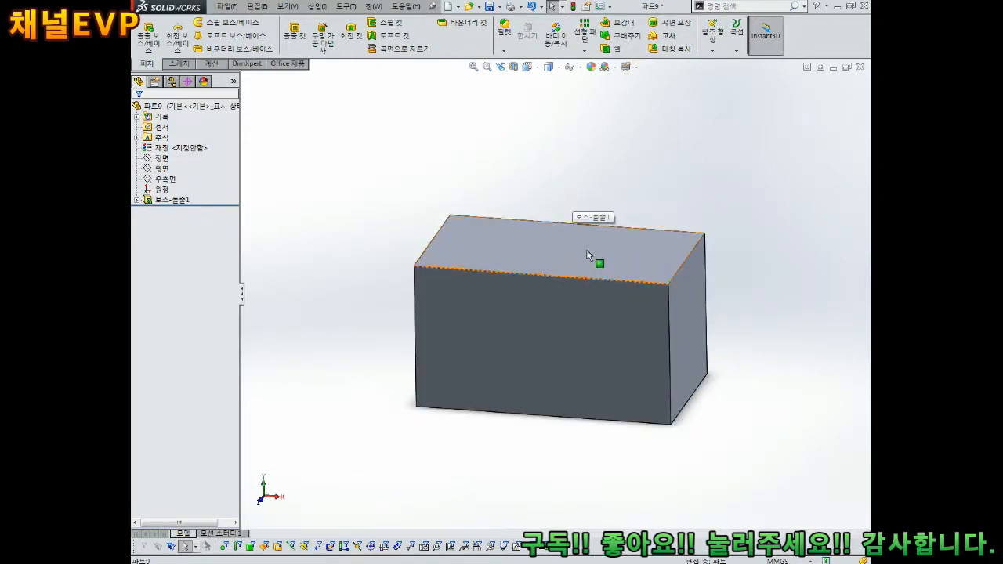
{"action": "scroll", "coordinate": [618, 304], "scroll_direction": "down", "scroll_amount": 2}
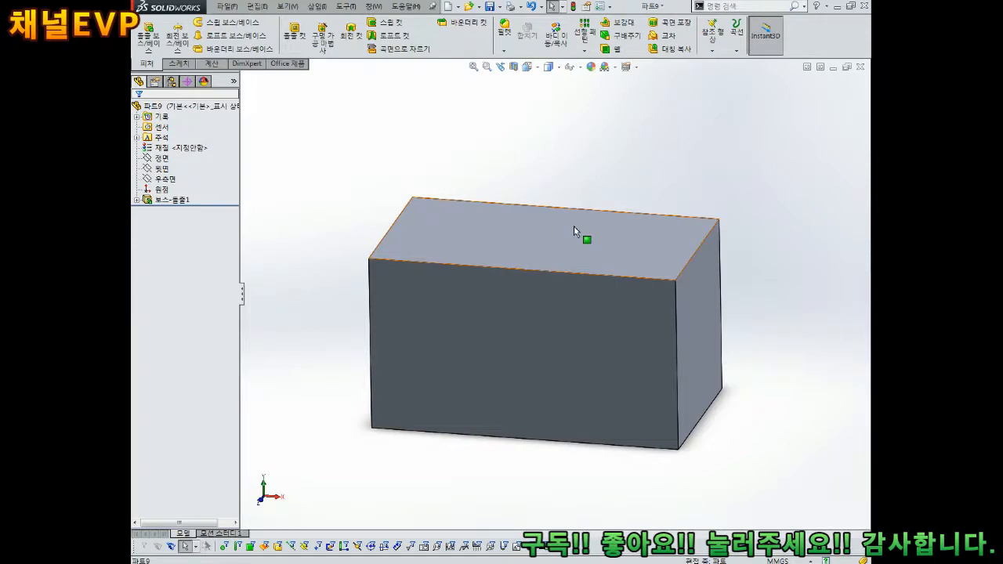
Start a reference plane from the block's right end face with an offset distance of 35 mm.
{"action": "left_click", "coordinate": [715, 39]}
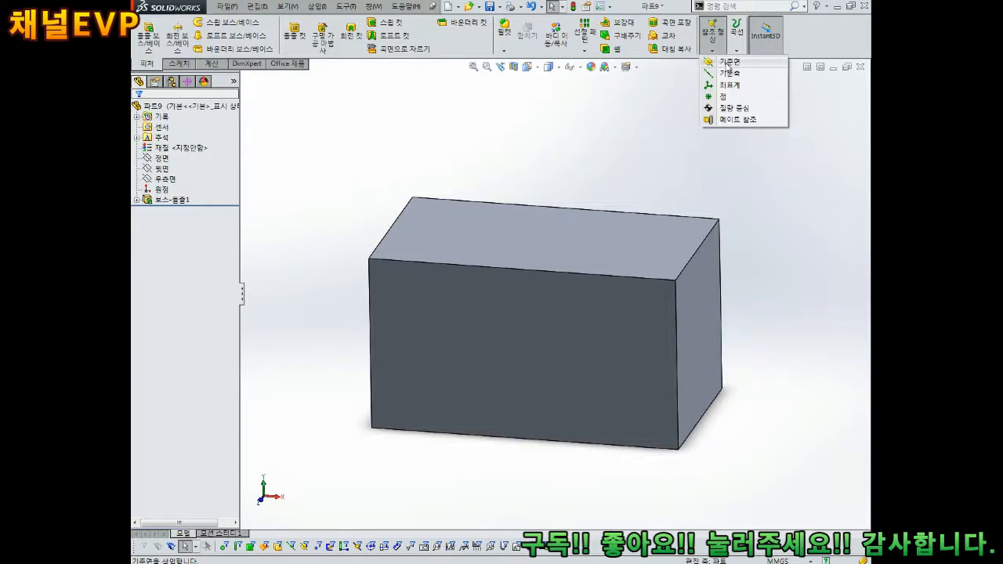
{"action": "left_click", "coordinate": [726, 66]}
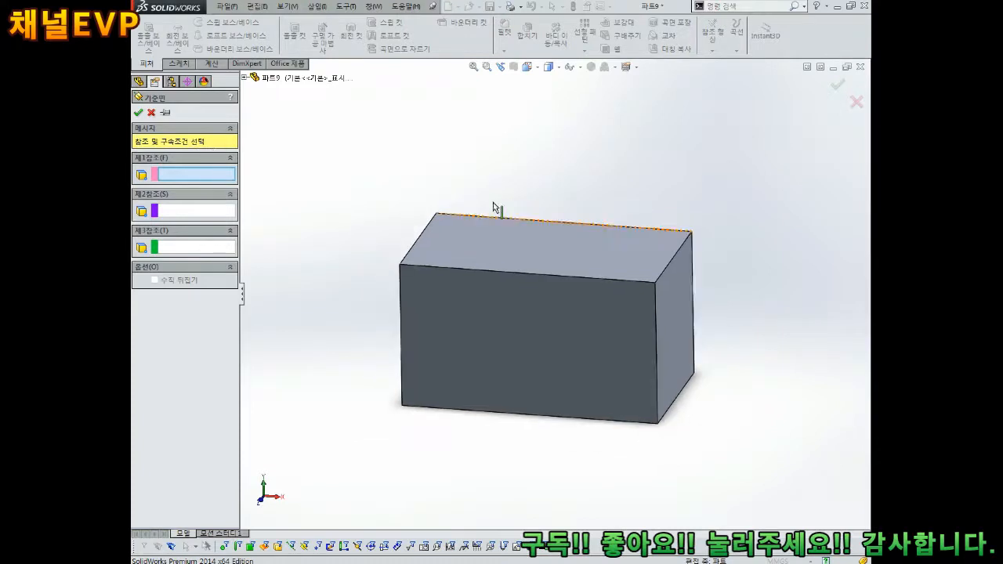
{"action": "middle_click_drag", "start_coordinate": [496, 209], "coordinate": [656, 242]}
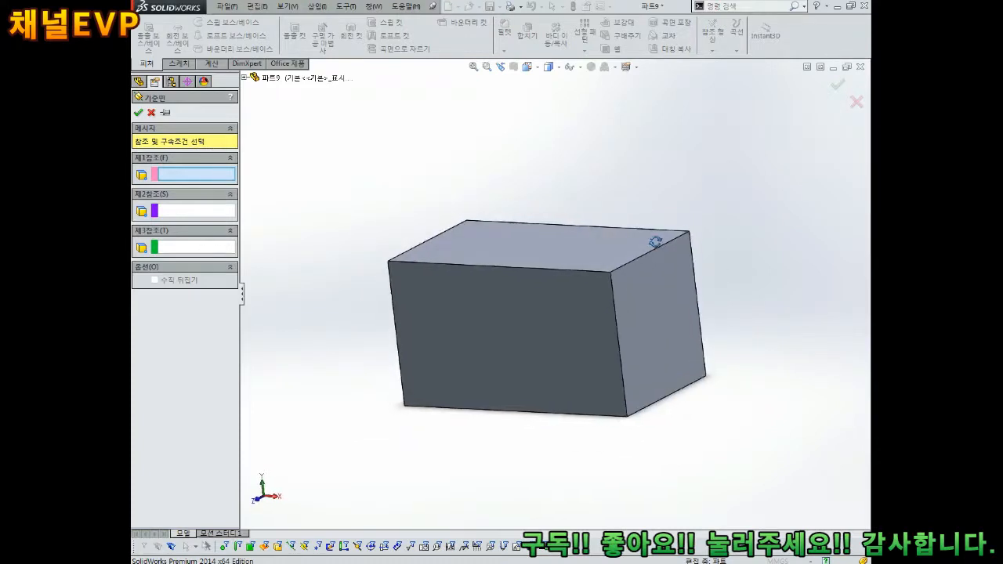
{"action": "left_click", "coordinate": [661, 303]}
{"action": "middle_click_drag", "start_coordinate": [664, 300], "coordinate": [731, 249]}
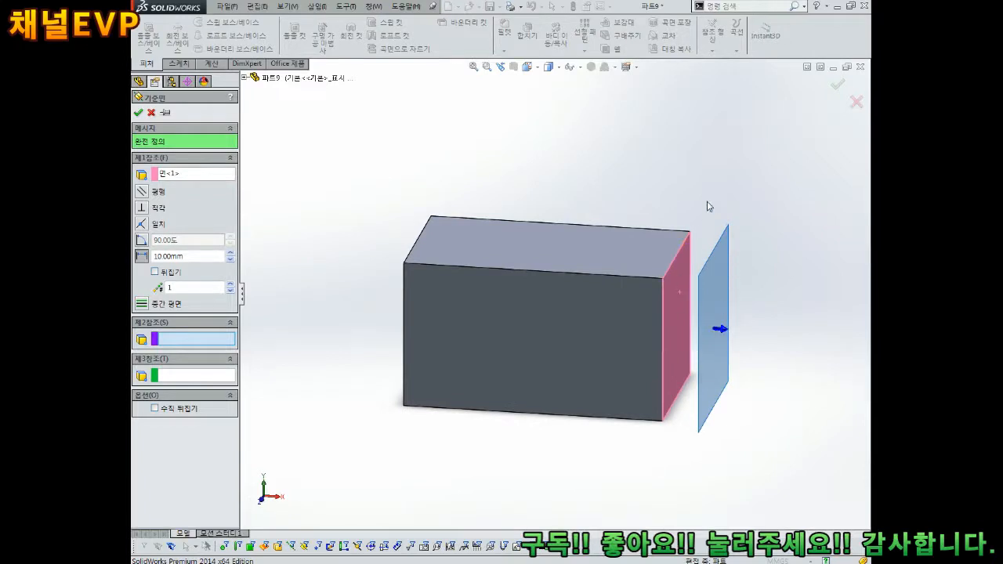
{"action": "scroll", "coordinate": [690, 320], "scroll_direction": "up", "scroll_amount": 1}
{"action": "scroll", "coordinate": [685, 335], "scroll_direction": "down", "scroll_amount": 1}
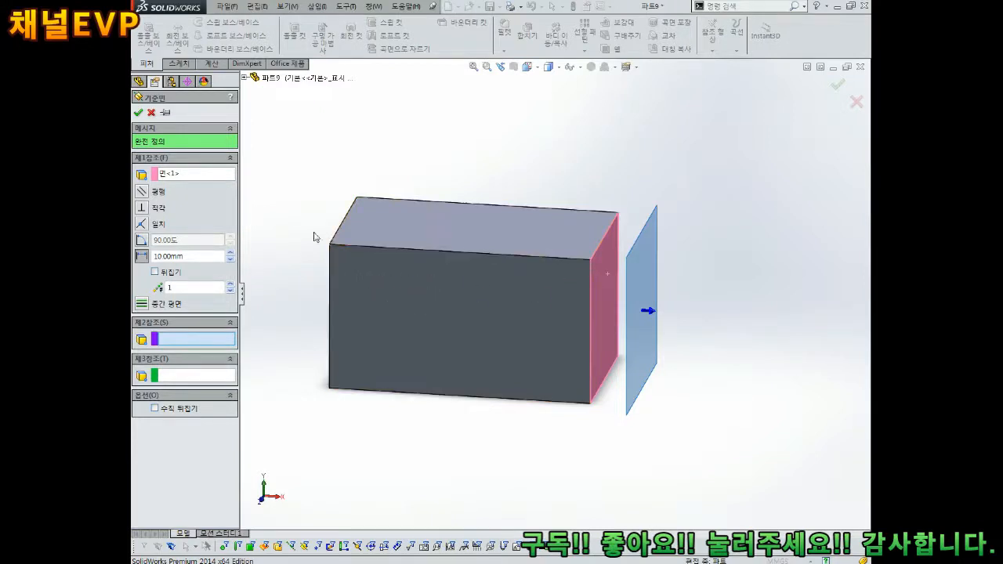
{"action": "double_click", "coordinate": [188, 256]}
{"action": "type", "text": "35"}
{"action": "key", "text": "Return"}
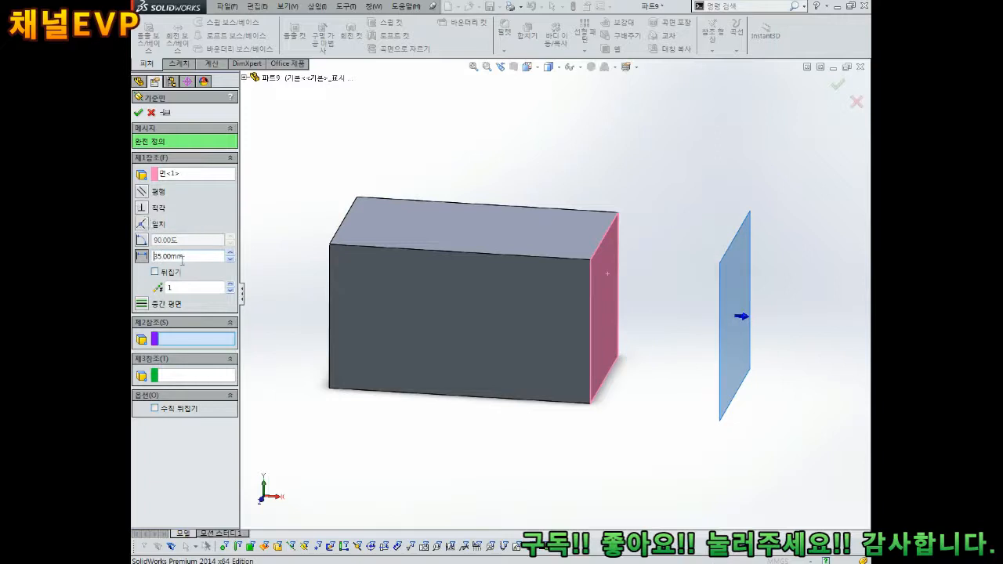
Flip the reference plane's offset direction so that it passes through the middle of the block.
{"action": "left_click_drag", "start_coordinate": [197, 256], "coordinate": [135, 267]}
{"action": "left_click", "coordinate": [165, 274]}
{"action": "middle_click_drag", "start_coordinate": [555, 325], "coordinate": [533, 301]}
{"action": "scroll", "coordinate": [535, 300], "scroll_direction": "up", "scroll_amount": 2}
{"action": "scroll", "coordinate": [494, 299], "scroll_direction": "down", "scroll_amount": 4}
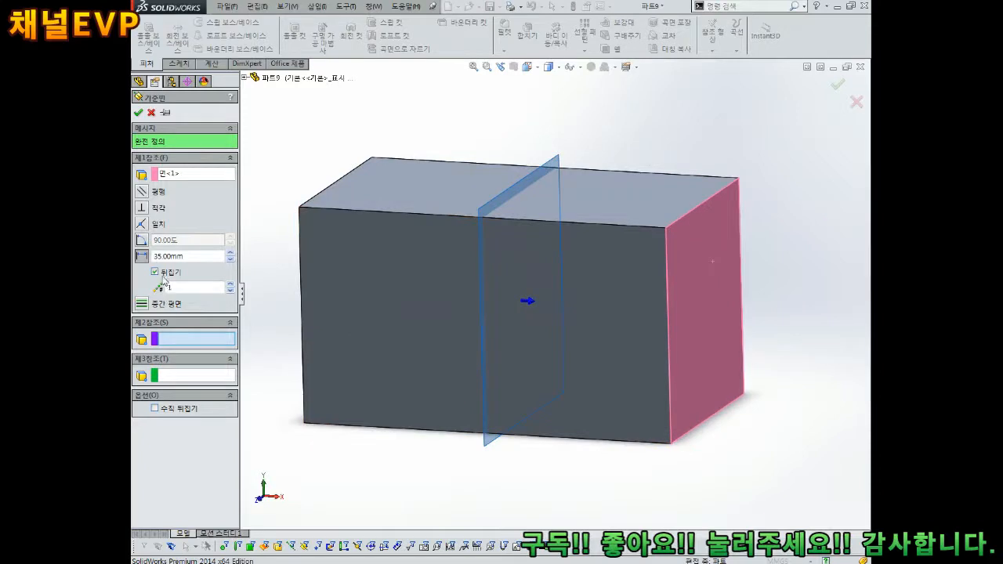
Toggle the plane's flip option repeatedly to compare the two offset directions, leaving it flipped into the block.
{"action": "left_click", "coordinate": [163, 277]}
{"action": "left_click", "coordinate": [163, 277]}
{"action": "left_click", "coordinate": [164, 277]}
{"action": "left_click", "coordinate": [164, 277]}
{"action": "left_click", "coordinate": [164, 276]}
{"action": "left_click", "coordinate": [163, 275]}
{"action": "left_click", "coordinate": [164, 276]}
{"action": "left_click", "coordinate": [164, 276]}
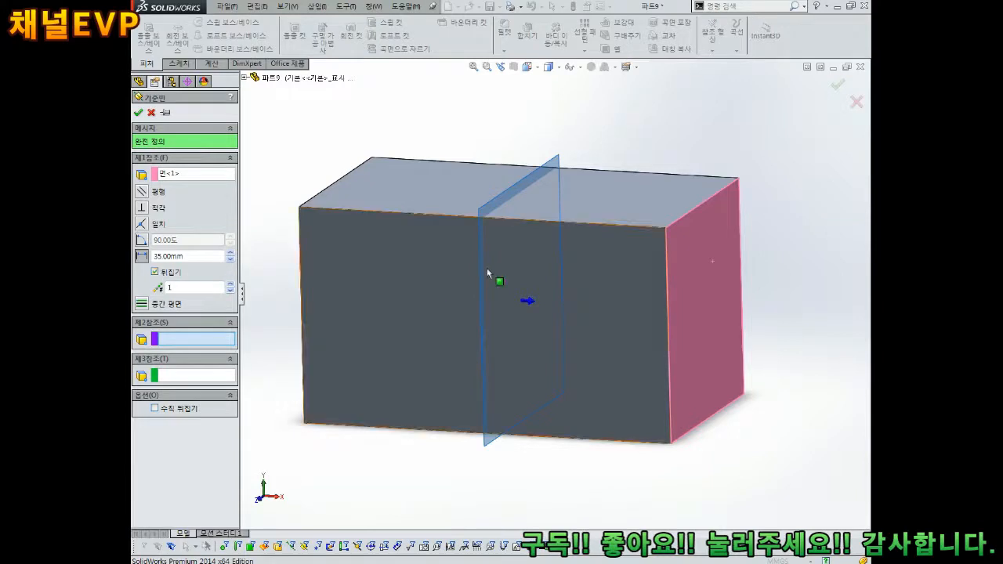
Accept the reference plane offset 35 mm from the block's right end face, and clear its selection.
{"action": "scroll", "coordinate": [507, 315], "scroll_direction": "up", "scroll_amount": 2}
{"action": "middle_click_drag", "start_coordinate": [506, 314], "coordinate": [642, 266]}
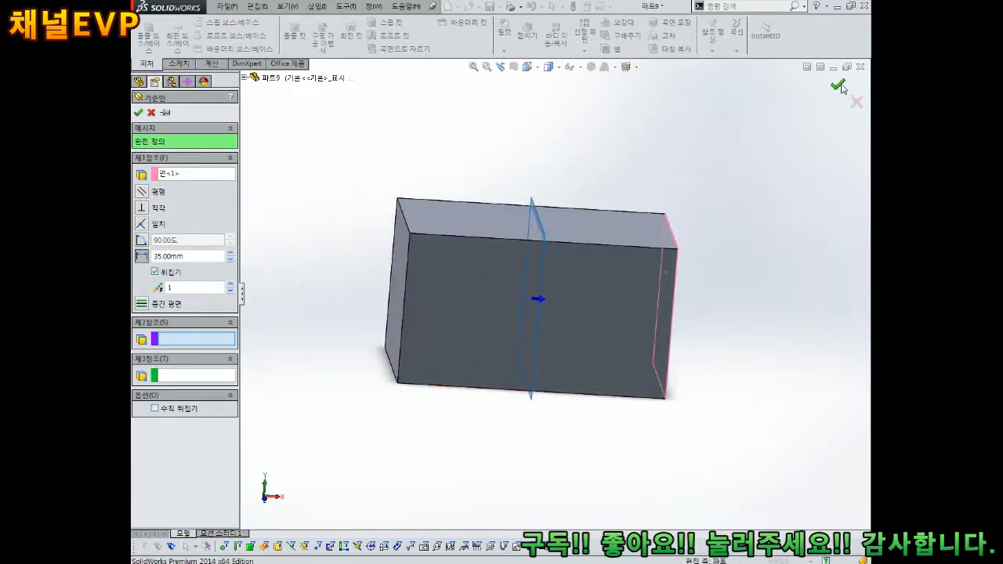
{"action": "left_click", "coordinate": [839, 86]}
{"action": "middle_click_drag", "start_coordinate": [645, 146], "coordinate": [580, 180]}
{"action": "scroll", "coordinate": [578, 185], "scroll_direction": "down", "scroll_amount": 2}
{"action": "middle_click_drag", "start_coordinate": [591, 231], "coordinate": [595, 235]}
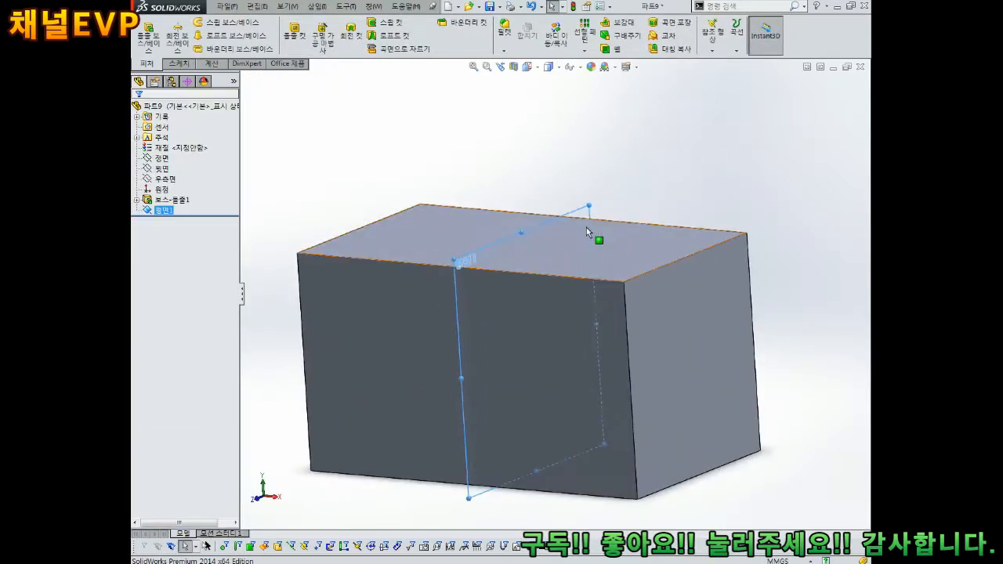
{"action": "scroll", "coordinate": [594, 229], "scroll_direction": "down", "scroll_amount": 2}
{"action": "scroll", "coordinate": [592, 208], "scroll_direction": "up", "scroll_amount": 2}
{"action": "left_click", "coordinate": [631, 201]}
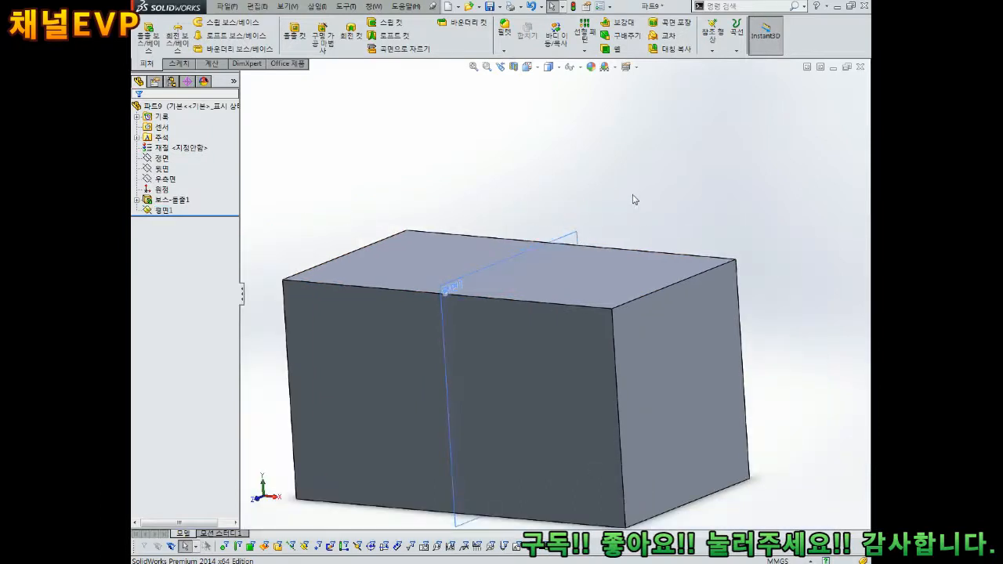
{"action": "scroll", "coordinate": [606, 223], "scroll_direction": "down", "scroll_amount": 2}
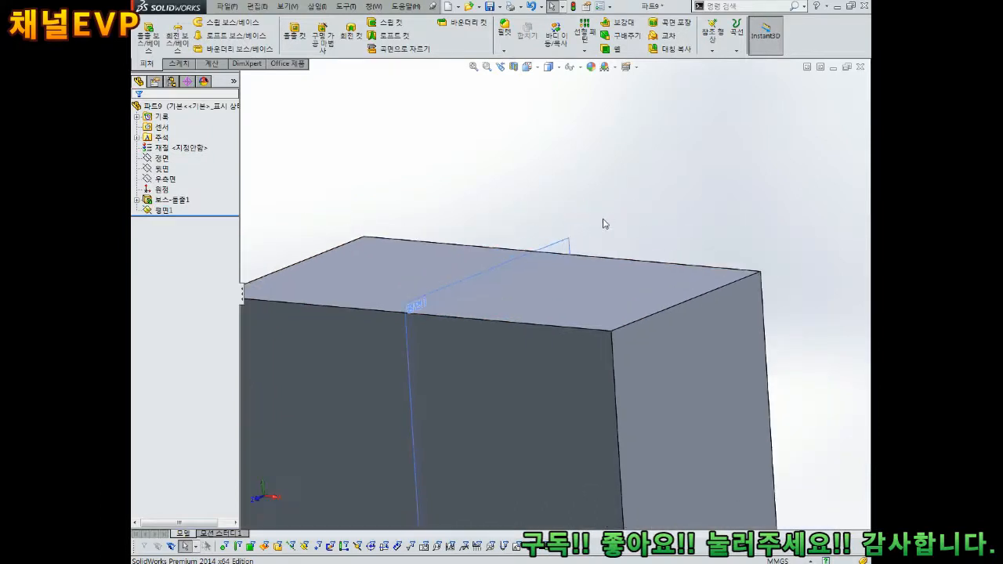
{"action": "left_click", "coordinate": [569, 245]}
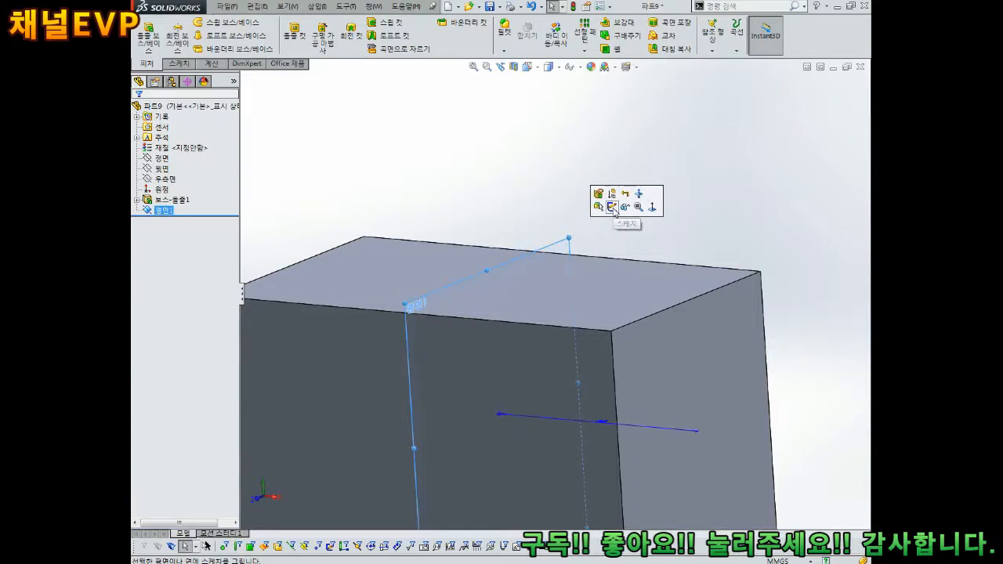
{"action": "left_click", "coordinate": [613, 207]}
{"action": "left_click", "coordinate": [836, 86]}
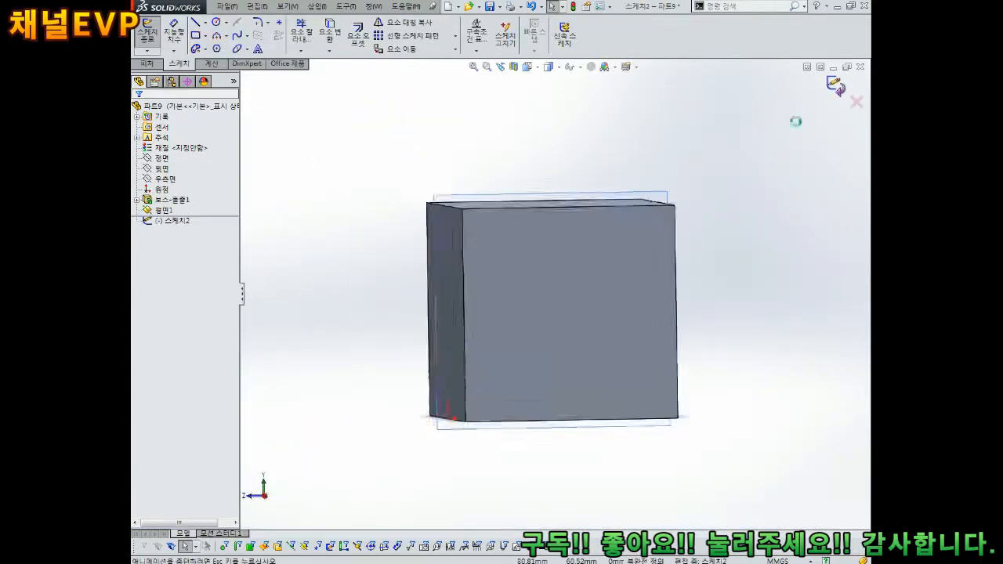
{"action": "scroll", "coordinate": [502, 262], "scroll_direction": "down", "scroll_amount": 5}
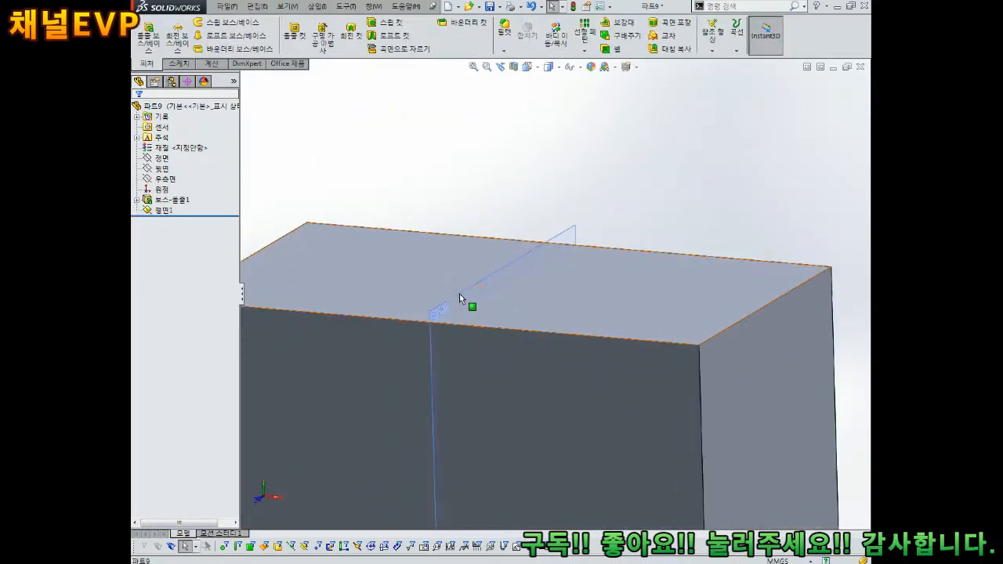
Open a sketch on the mid-plane and draw a right triangle in the block's upper front corner, with a sloped side about 20 mm long.
{"action": "left_click", "coordinate": [634, 213]}
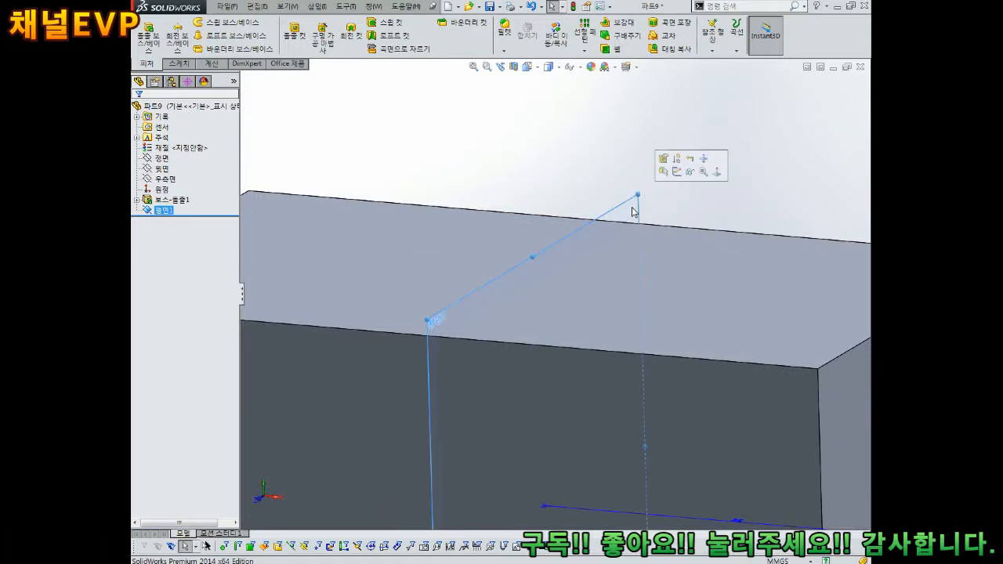
{"action": "left_click", "coordinate": [677, 173]}
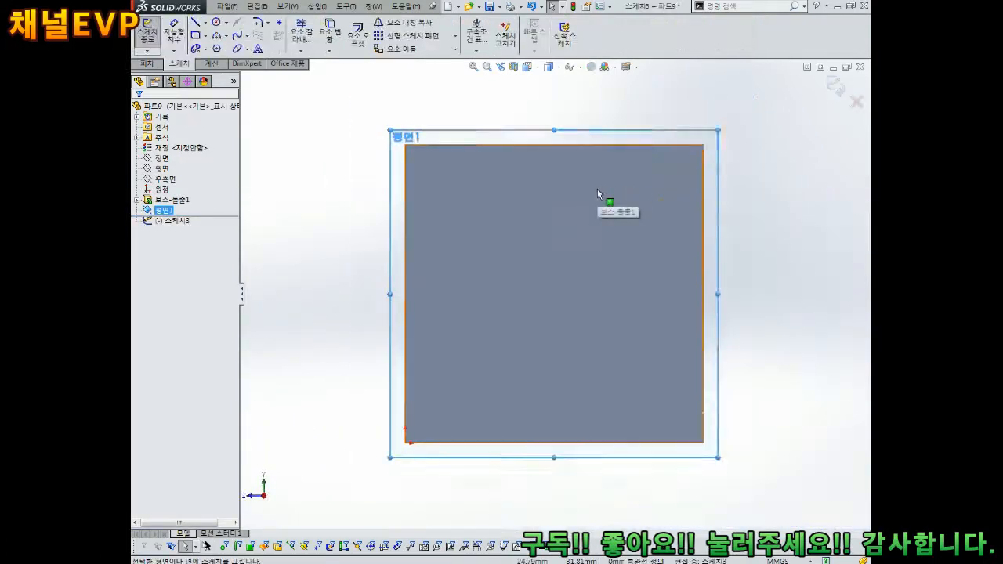
{"action": "left_click", "coordinate": [195, 22]}
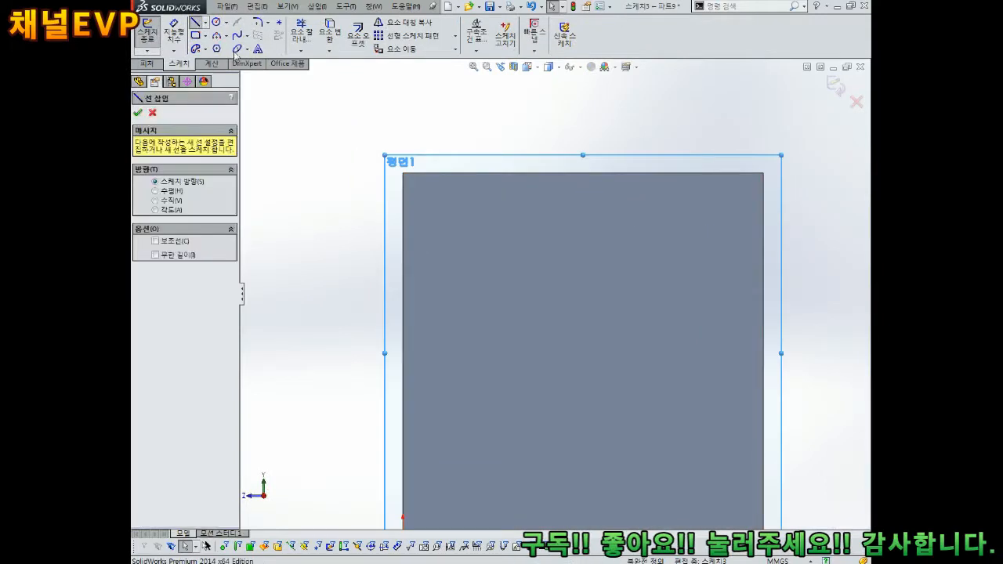
{"action": "left_click", "coordinate": [403, 174]}
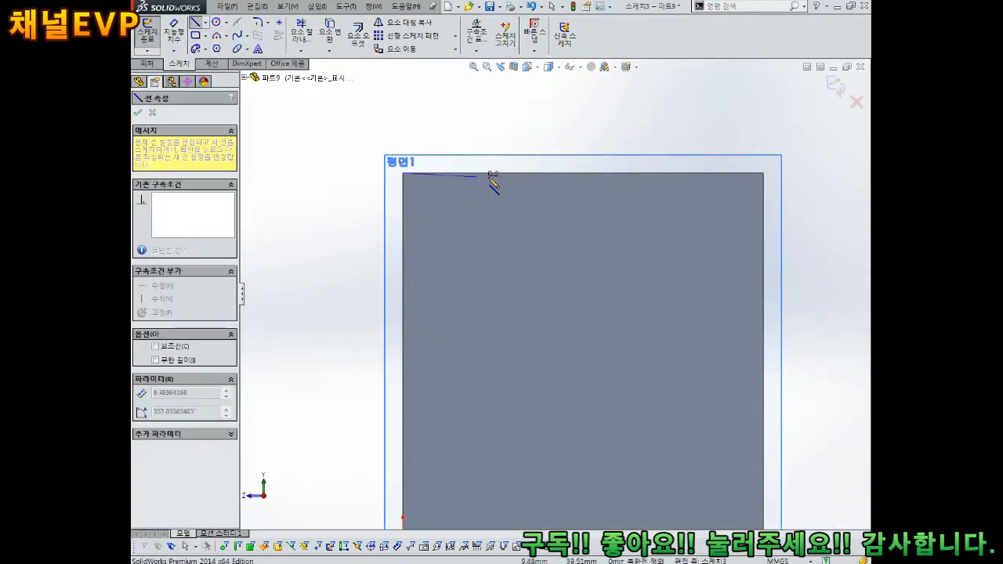
{"action": "left_click", "coordinate": [546, 174]}
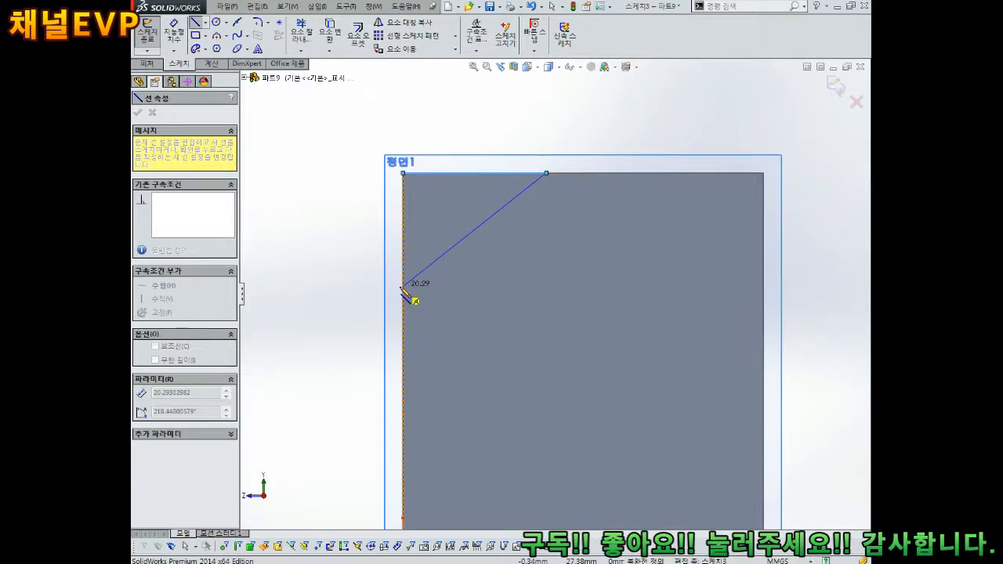
{"action": "left_click", "coordinate": [403, 285]}
{"action": "key", "text": "Escape"}
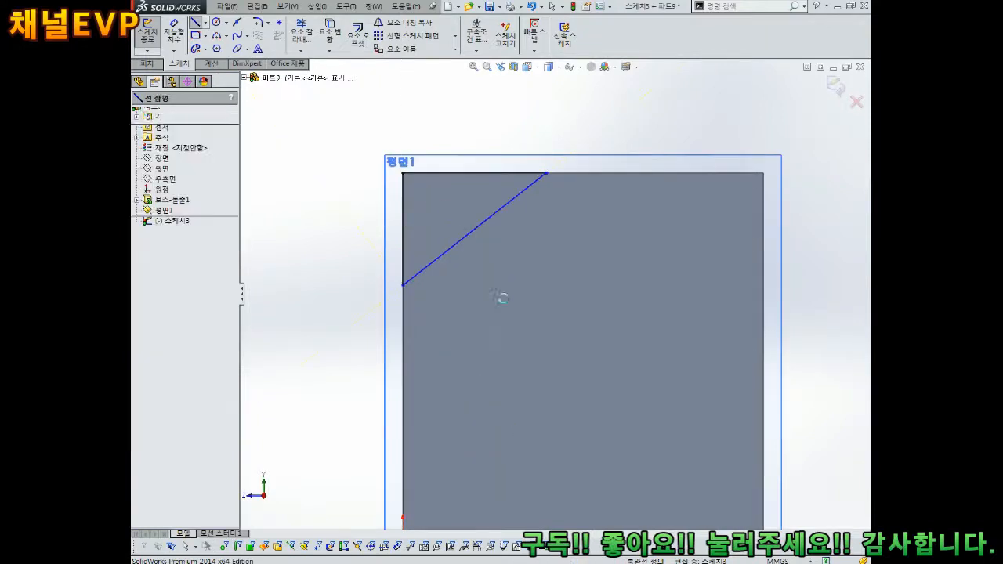
Hide the block and pull the triangle's two free corners inward, shortening its horizontal leg to about 10 mm.
{"action": "right_click", "coordinate": [174, 200]}
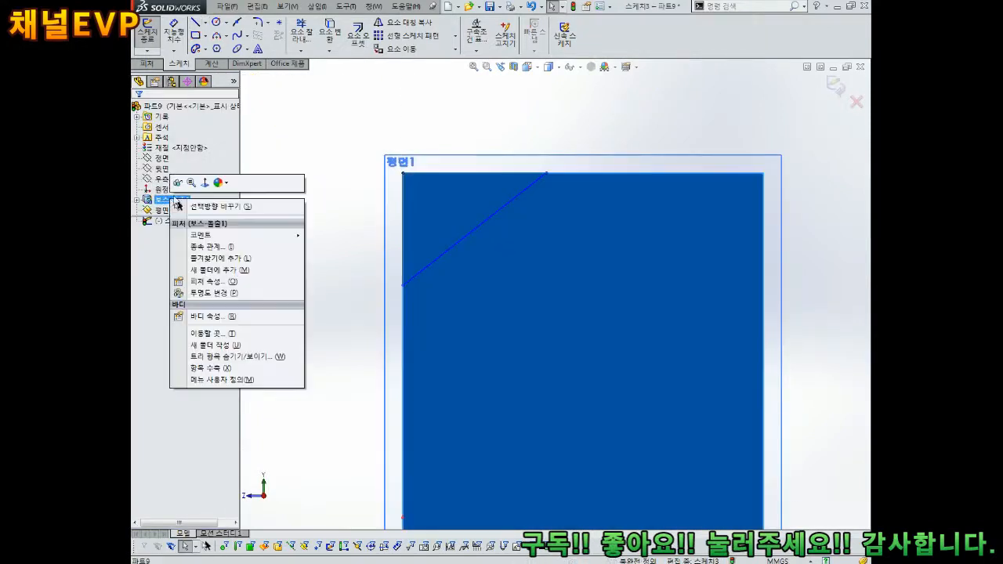
{"action": "left_click", "coordinate": [178, 183]}
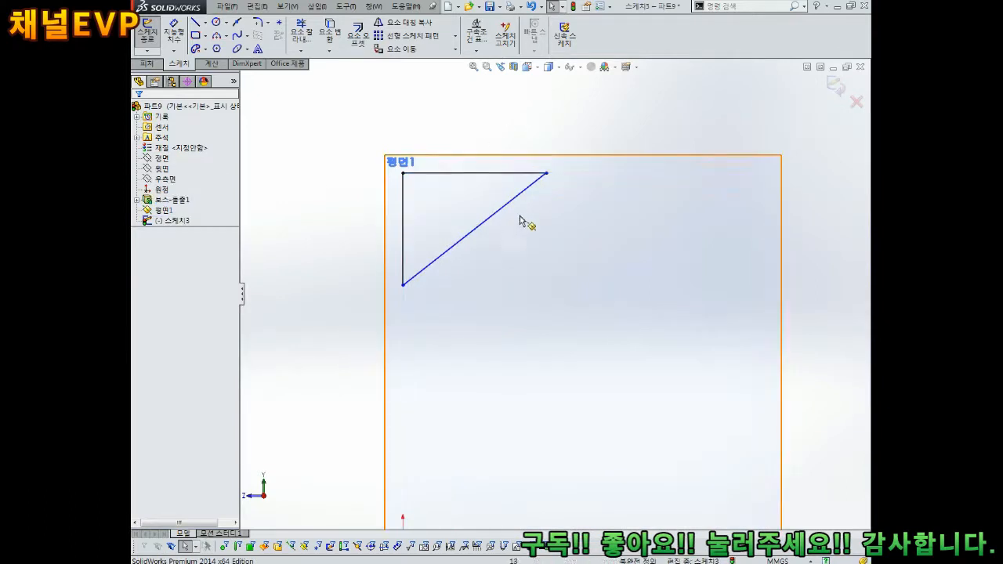
{"action": "left_click_drag", "start_coordinate": [546, 179], "coordinate": [497, 188]}
{"action": "mouse_move", "coordinate": [404, 285]}
{"action": "left_mouse_down"}
{"action": "mouse_move", "coordinate": [410, 296]}
{"action": "mouse_move", "coordinate": [404, 272]}
{"action": "left_mouse_up"}
{"action": "mouse_move", "coordinate": [454, 301]}
{"action": "middle_mouse_down"}
{"action": "mouse_move", "coordinate": [596, 275]}
{"action": "mouse_move", "coordinate": [442, 265]}
{"action": "middle_mouse_up"}
{"action": "left_click", "coordinate": [384, 269]}
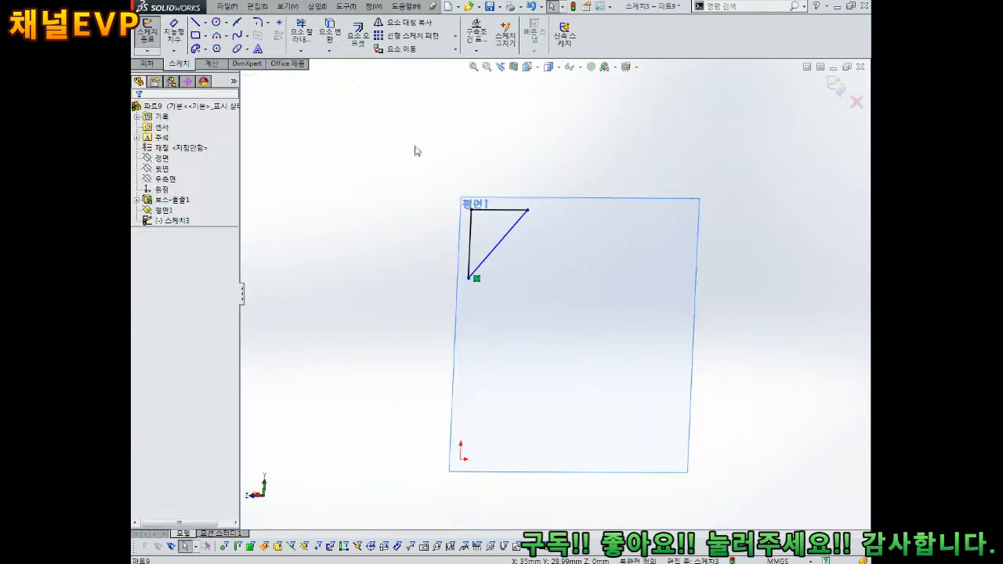
Show the hidden block again and check the sketch plane's position on it from above and below.
{"action": "left_click", "coordinate": [179, 200]}
{"action": "right_click", "coordinate": [182, 203]}
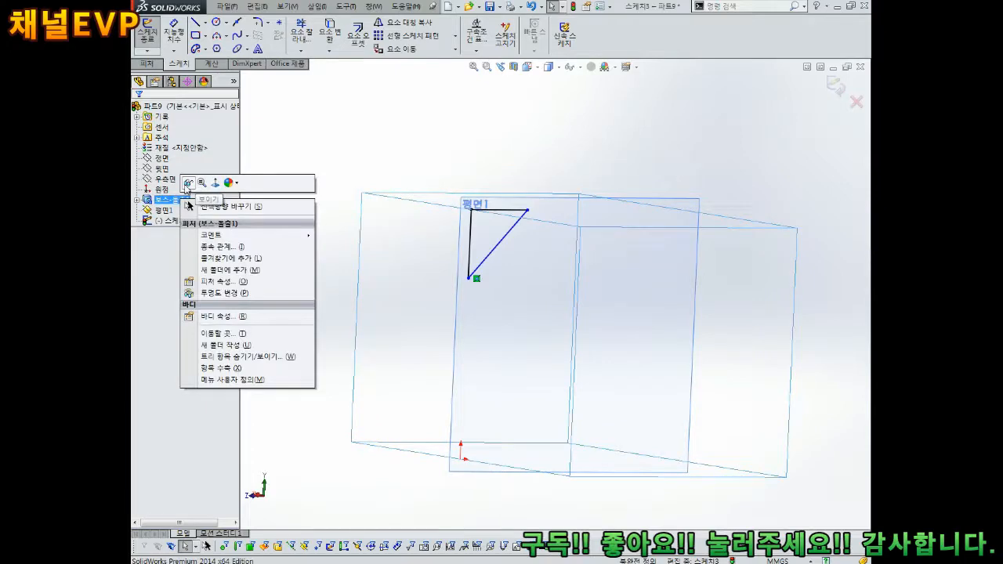
{"action": "left_click", "coordinate": [193, 180]}
{"action": "key", "text": "ctrl+5"}
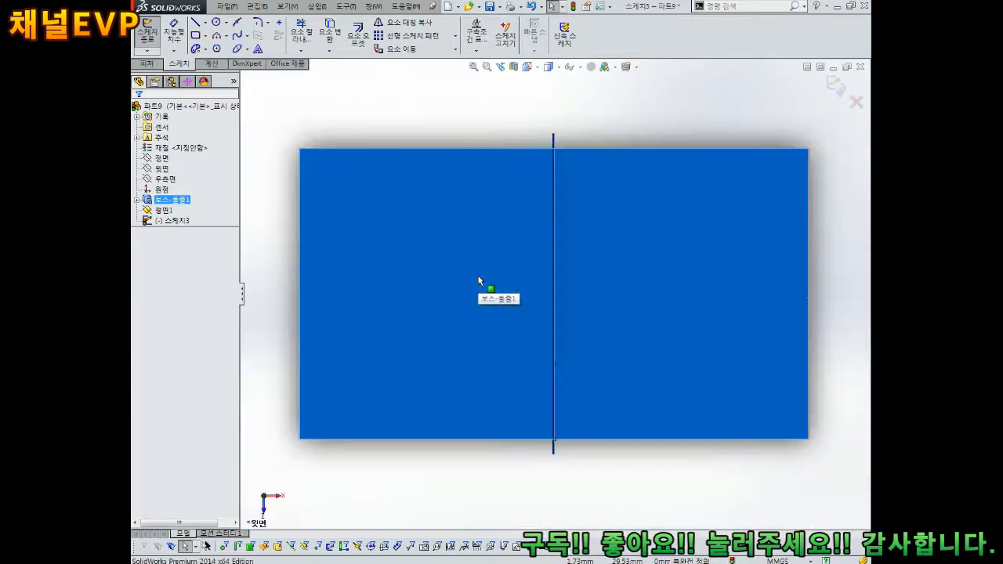
{"action": "key", "text": "Escape"}
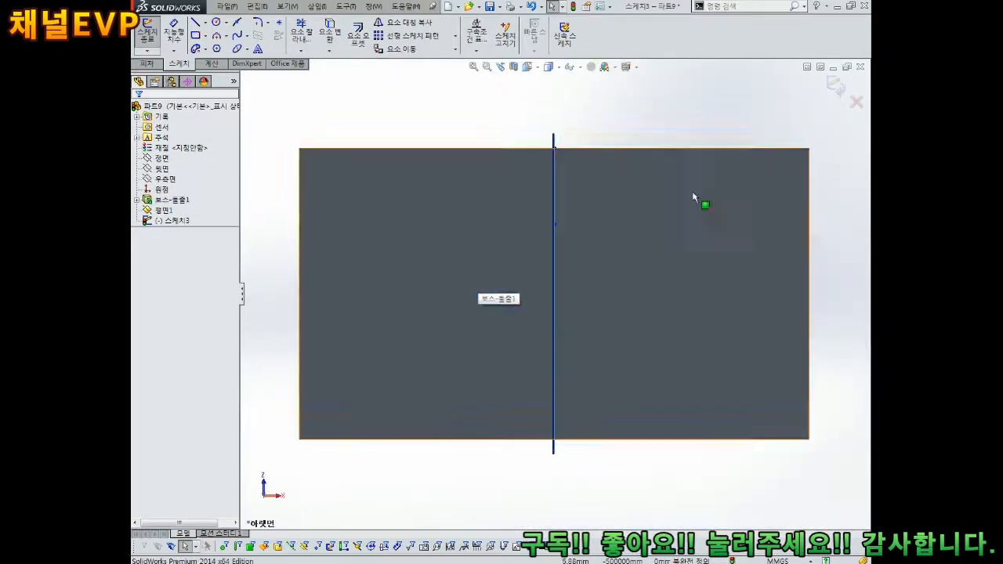
{"action": "middle_click_drag", "start_coordinate": [352, 233], "coordinate": [486, 188]}
{"action": "scroll", "coordinate": [486, 188], "scroll_direction": "up", "scroll_amount": 3}
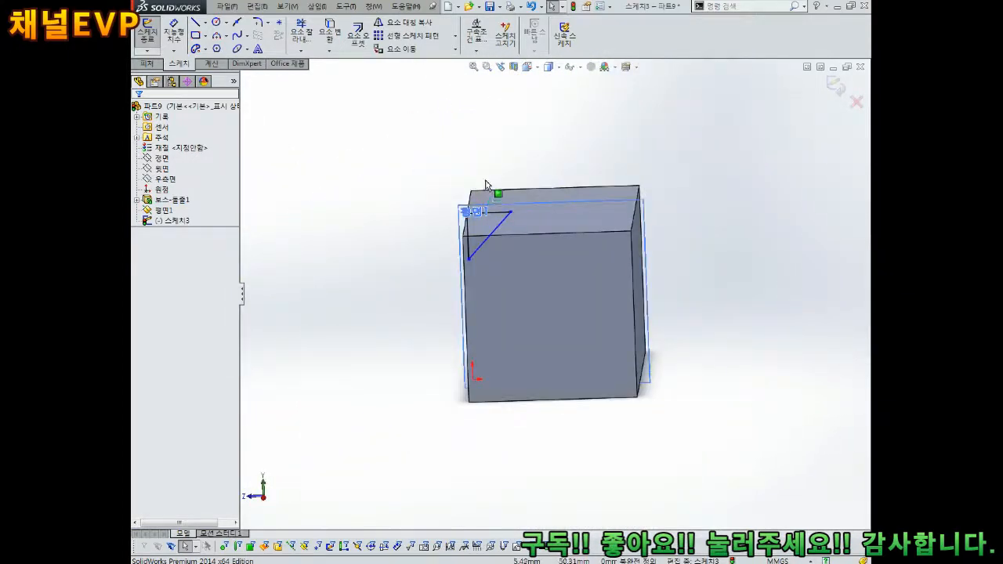
Dimension the triangle's horizontal leg to 20 mm.
{"action": "scroll", "coordinate": [481, 209], "scroll_direction": "down", "scroll_amount": 4}
{"action": "middle_click_drag", "start_coordinate": [491, 227], "coordinate": [480, 214]}
{"action": "right_click_drag", "start_coordinate": [589, 184], "coordinate": [600, 146]}
{"action": "left_click", "coordinate": [594, 228]}
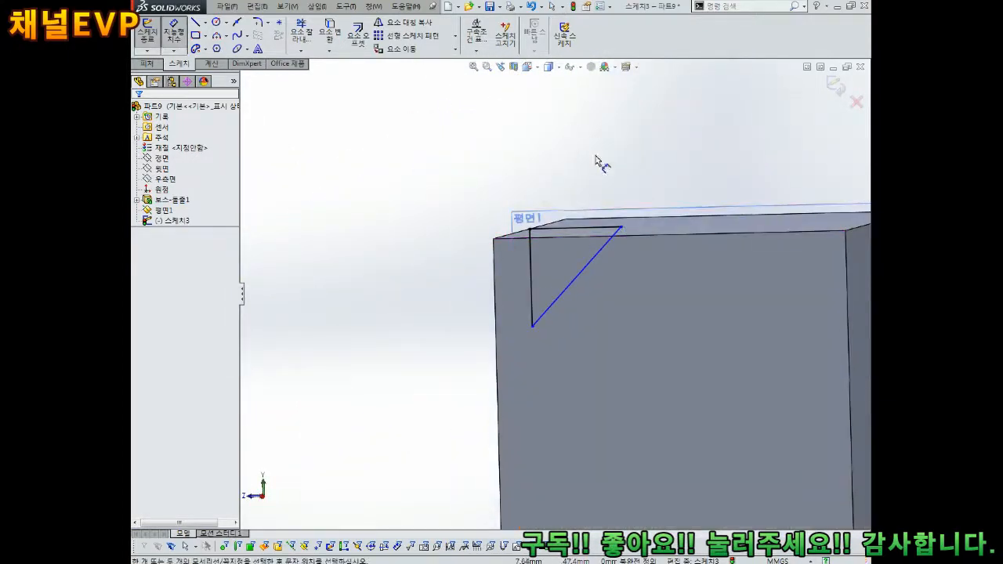
{"action": "left_click", "coordinate": [587, 182]}
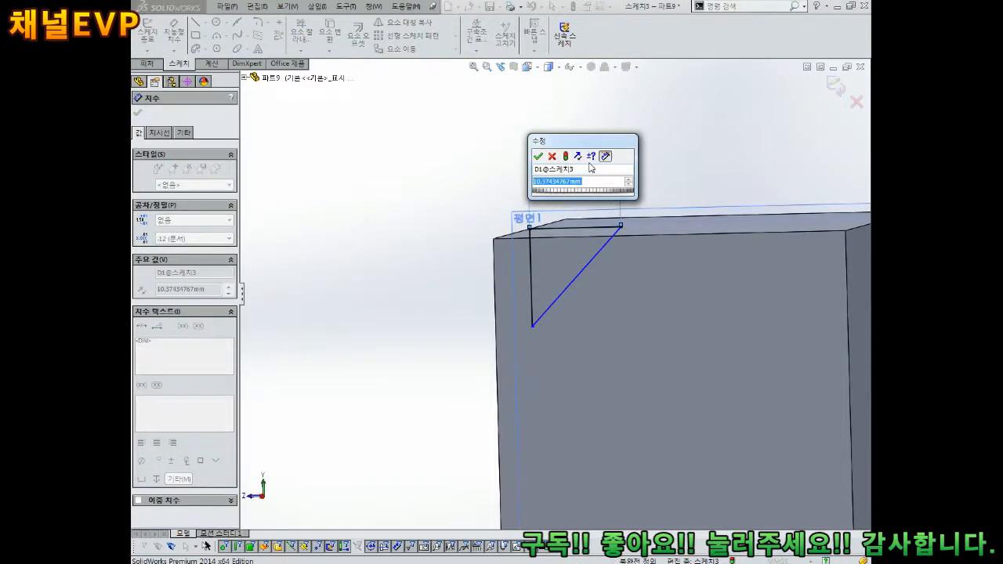
{"action": "type", "text": "20"}
{"action": "key", "text": "Return"}
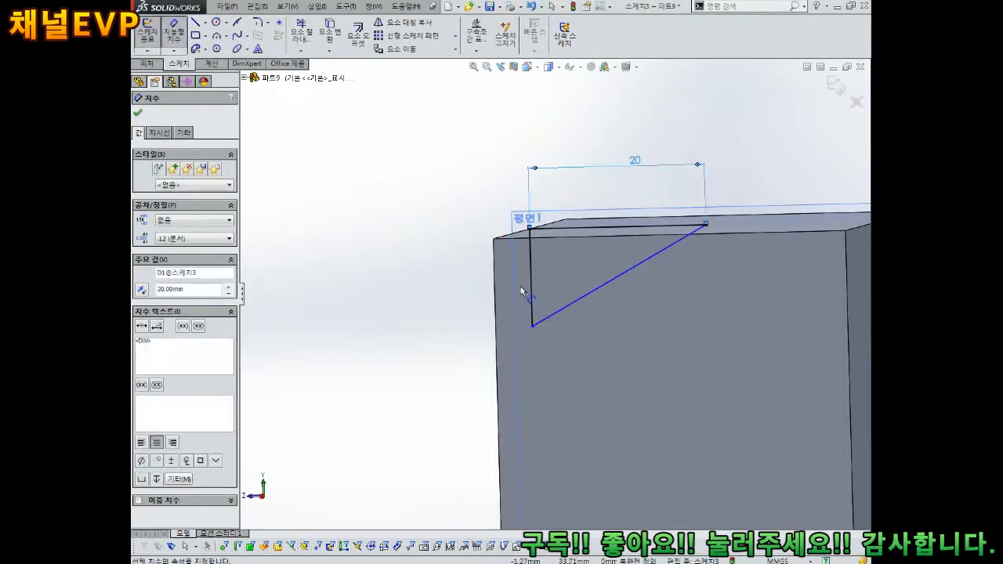
Dimension the triangle's vertical leg to 20 mm and end dimensioning.
{"action": "left_click", "coordinate": [533, 278]}
{"action": "left_click", "coordinate": [435, 314]}
{"action": "type", "text": "20"}
{"action": "key", "text": "Return"}
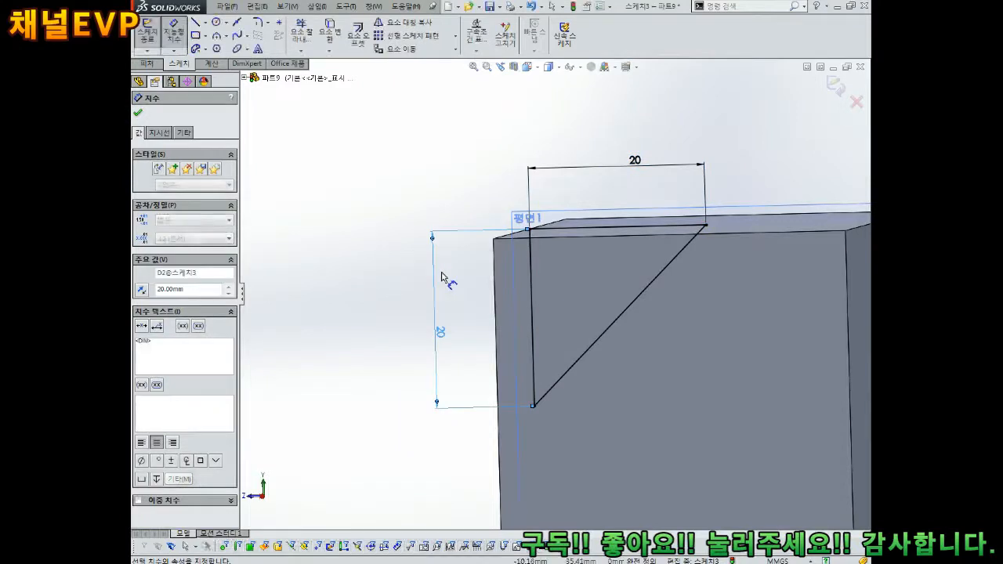
{"action": "scroll", "coordinate": [554, 294], "scroll_direction": "up", "scroll_amount": 2}
{"action": "key", "text": "Escape"}
Move the vertical leg's dimension closer to the triangle and exit the sketch.
{"action": "middle_click_drag", "start_coordinate": [553, 294], "coordinate": [619, 288]}
{"action": "left_click", "coordinate": [594, 209]}
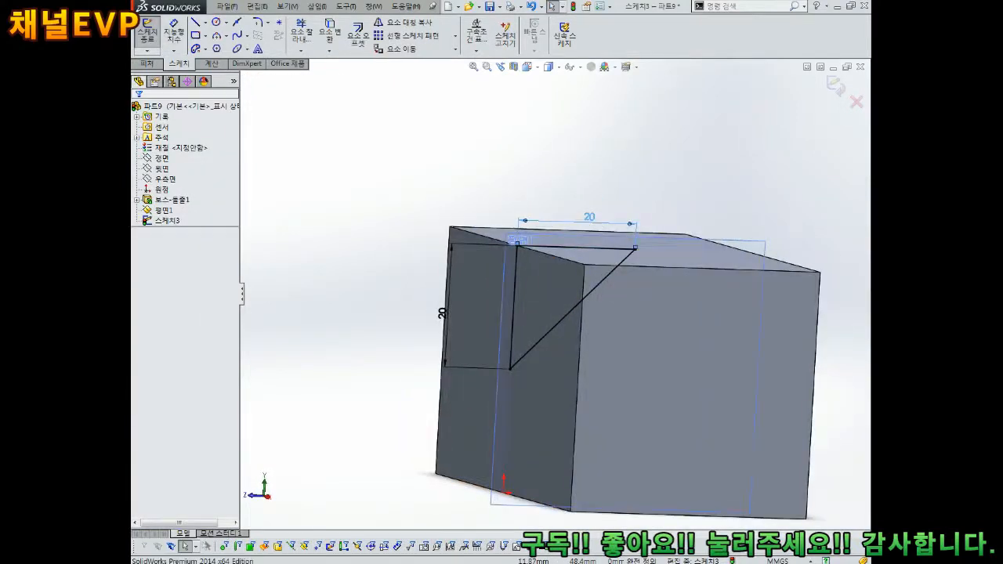
{"action": "left_click_drag", "start_coordinate": [441, 317], "coordinate": [466, 315]}
{"action": "key", "text": "Escape"}
{"action": "scroll", "coordinate": [560, 303], "scroll_direction": "up", "scroll_amount": 1}
{"action": "middle_click_drag", "start_coordinate": [619, 299], "coordinate": [629, 289]}
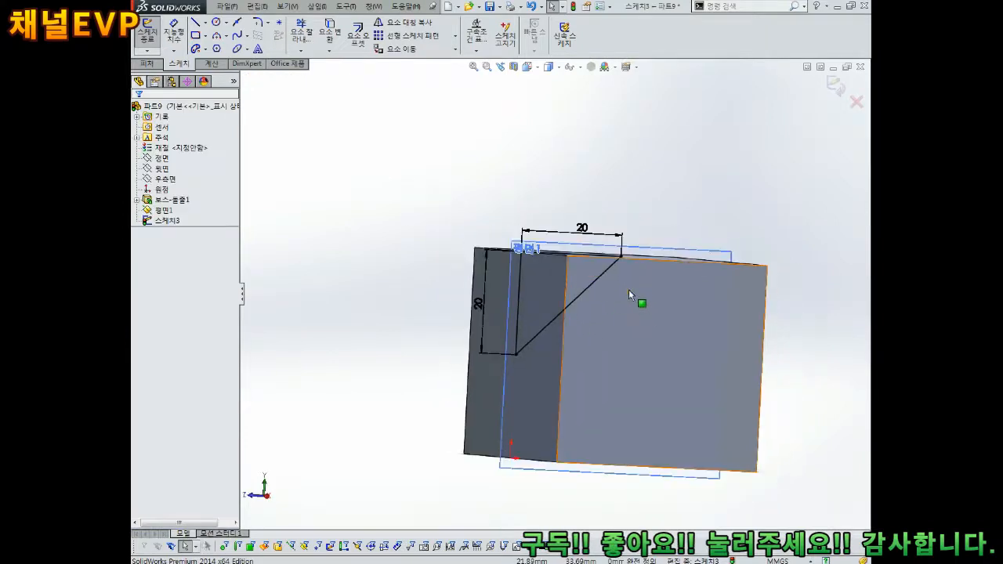
{"action": "left_click", "coordinate": [836, 86]}
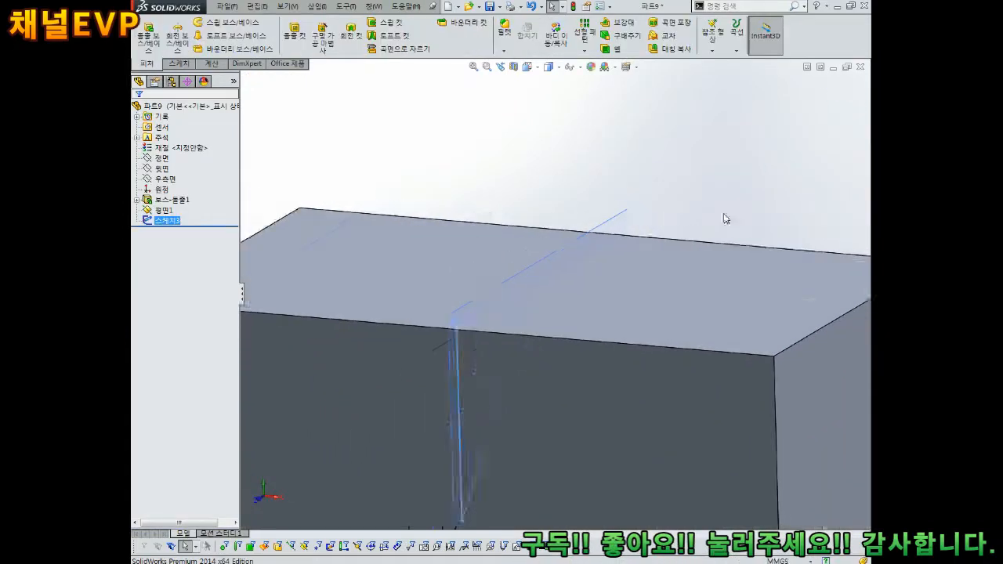
Cut the triangle profile out of the block with an Extruded Cut, using the Mid Plane end condition and a 30 mm depth.
{"action": "middle_click_drag", "start_coordinate": [627, 307], "coordinate": [563, 326]}
{"action": "left_click", "coordinate": [295, 35]}
{"action": "middle_click_drag", "start_coordinate": [458, 178], "coordinate": [513, 197]}
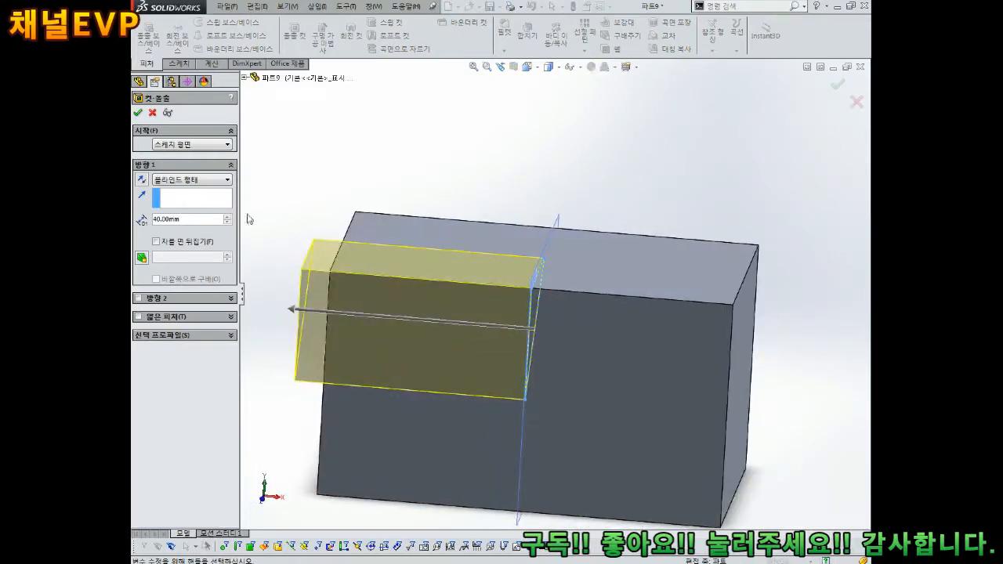
{"action": "left_click", "coordinate": [195, 186]}
{"action": "left_click", "coordinate": [190, 249]}
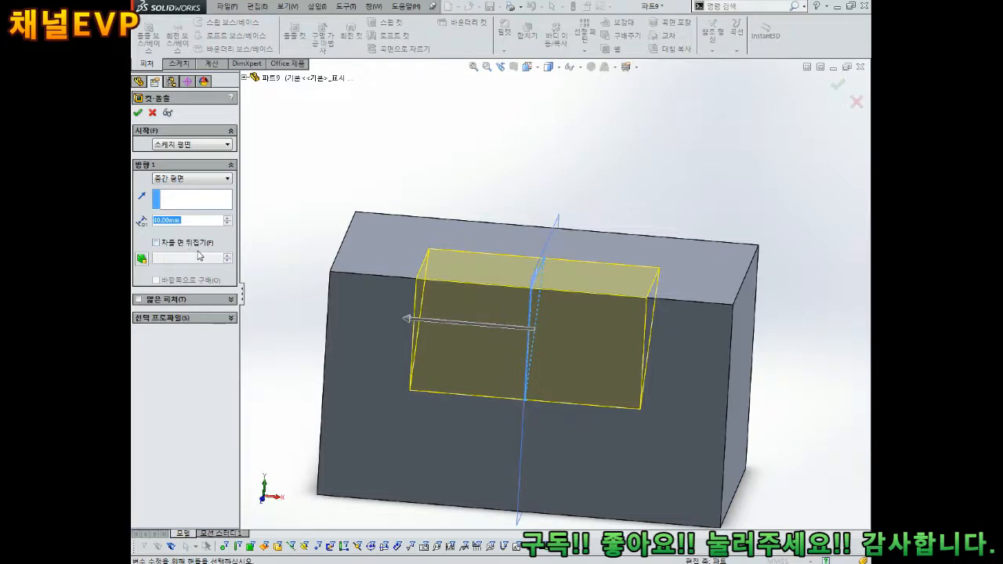
{"action": "type", "text": "30"}
{"action": "key", "text": "Return"}
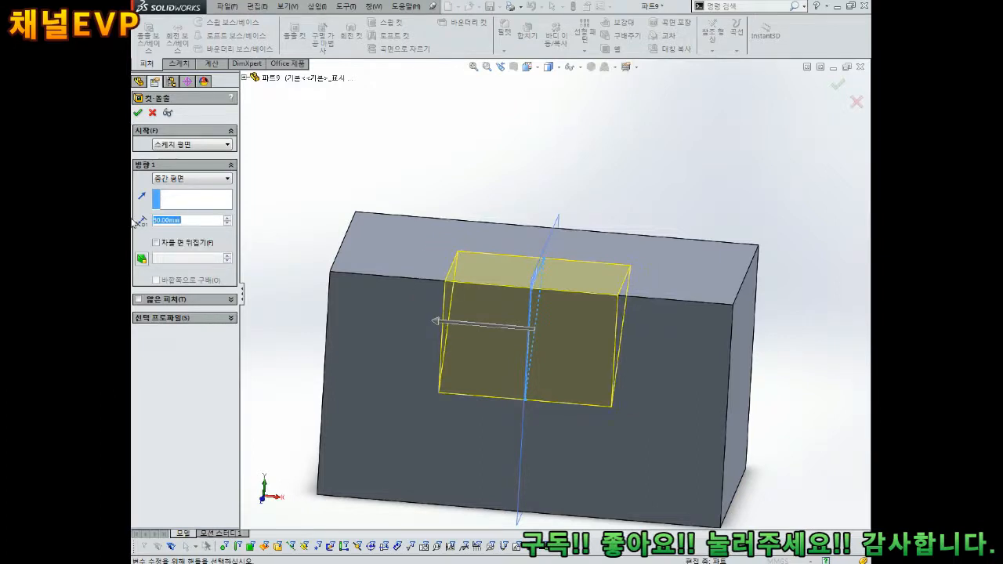
{"action": "scroll", "coordinate": [594, 250], "scroll_direction": "up", "scroll_amount": 3}
{"action": "middle_click_drag", "start_coordinate": [593, 251], "coordinate": [558, 232]}
{"action": "scroll", "coordinate": [568, 290], "scroll_direction": "down", "scroll_amount": 2}
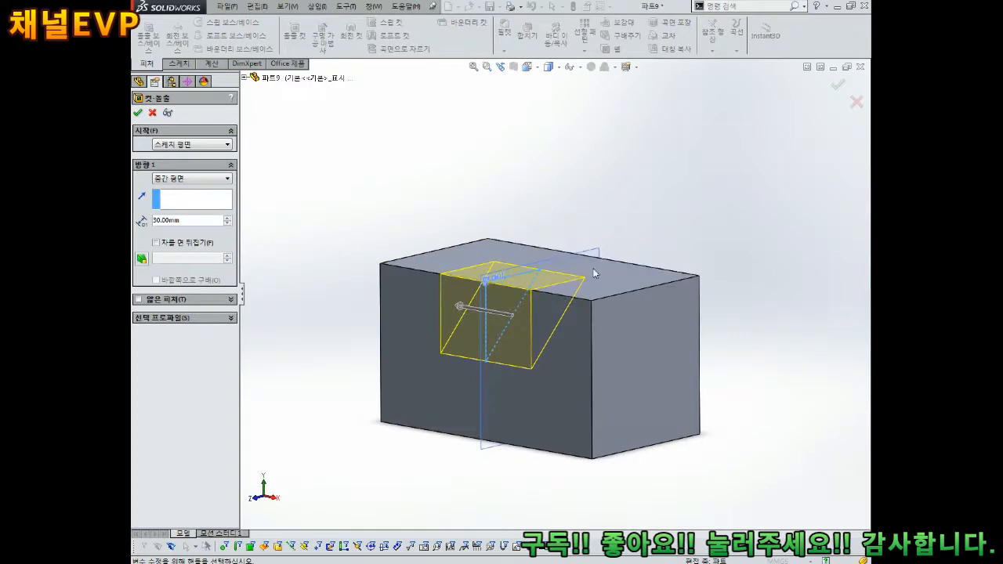
{"action": "left_click", "coordinate": [138, 112]}
{"action": "middle_click_drag", "start_coordinate": [522, 168], "coordinate": [608, 264]}
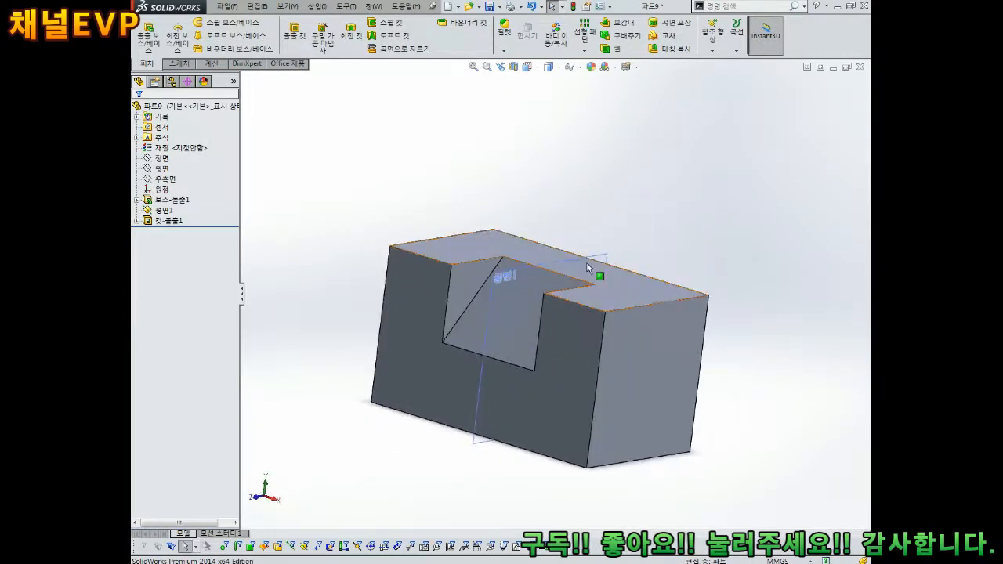
Examine the sloped notch in the block from several angles and highlight the mid-plane it was cut from.
{"action": "right_click", "coordinate": [168, 220]}
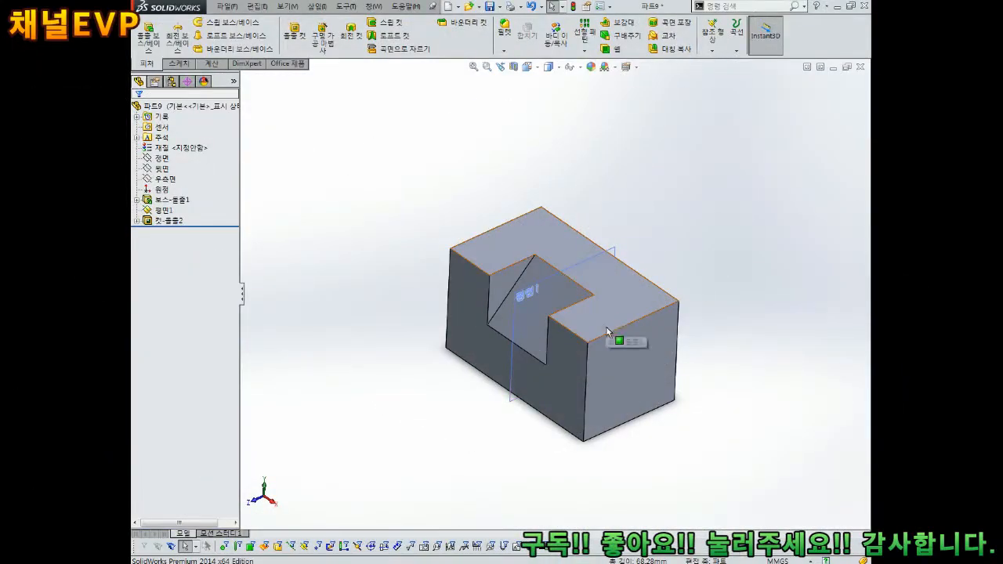
{"action": "middle_click_drag", "start_coordinate": [607, 328], "coordinate": [513, 268]}
{"action": "scroll", "coordinate": [562, 301], "scroll_direction": "down", "scroll_amount": 3}
{"action": "scroll", "coordinate": [524, 273], "scroll_direction": "down", "scroll_amount": 1}
{"action": "scroll", "coordinate": [513, 269], "scroll_direction": "down", "scroll_amount": 2}
{"action": "left_click", "coordinate": [171, 212]}
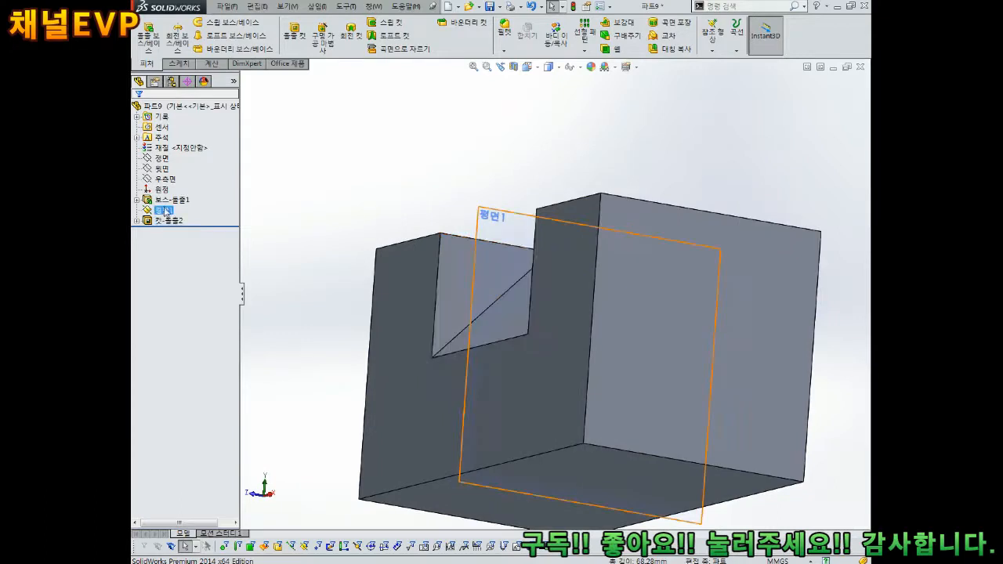
{"action": "left_click", "coordinate": [177, 182]}
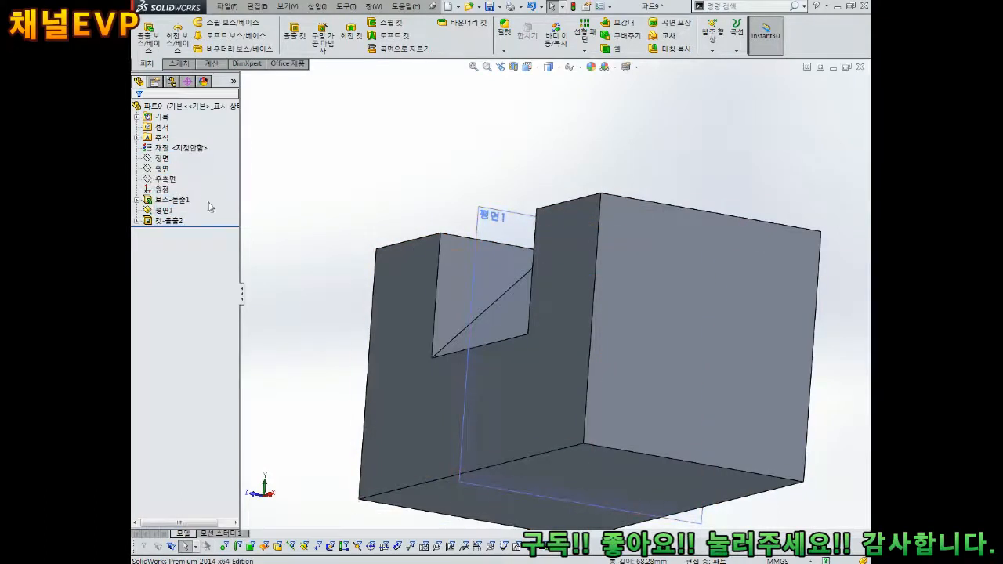
Hide the reference plane that runs through the middle of the notch.
{"action": "scroll", "coordinate": [504, 239], "scroll_direction": "down", "scroll_amount": 2}
{"action": "middle_click_drag", "start_coordinate": [505, 239], "coordinate": [517, 223]}
{"action": "left_click", "coordinate": [516, 223]}
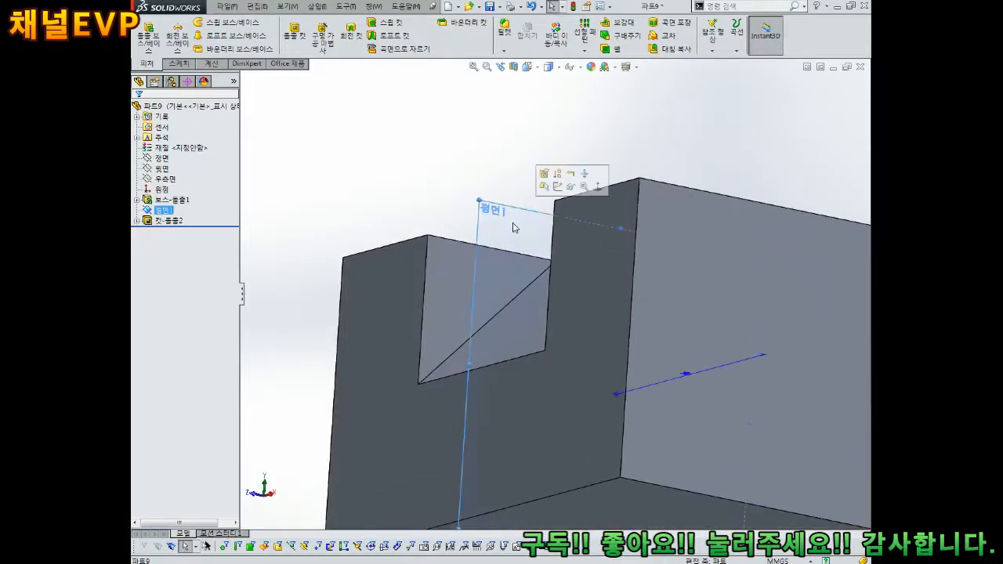
{"action": "left_click", "coordinate": [572, 188]}
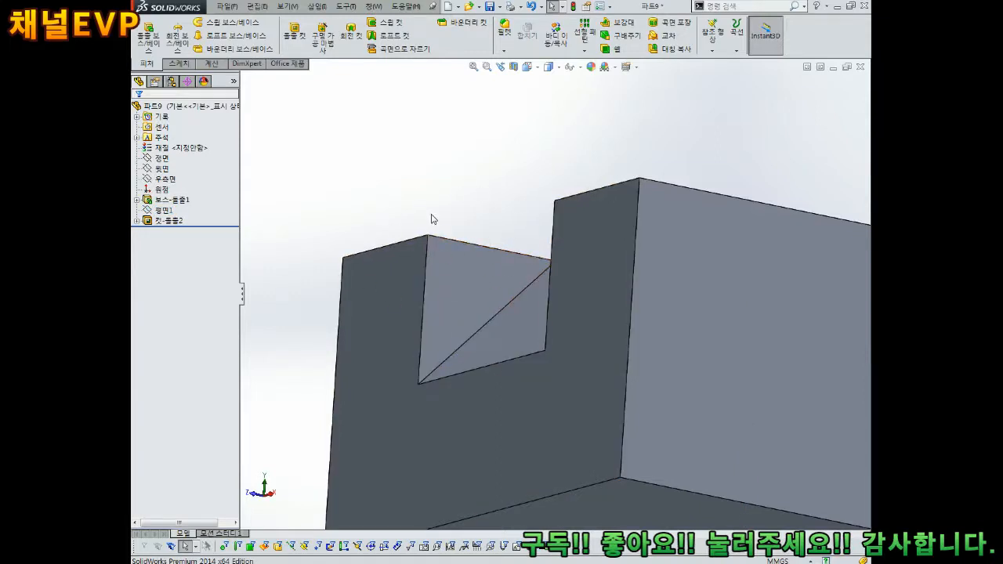
{"action": "scroll", "coordinate": [494, 231], "scroll_direction": "up", "scroll_amount": 3}
{"action": "middle_click_drag", "start_coordinate": [530, 237], "coordinate": [572, 308]}
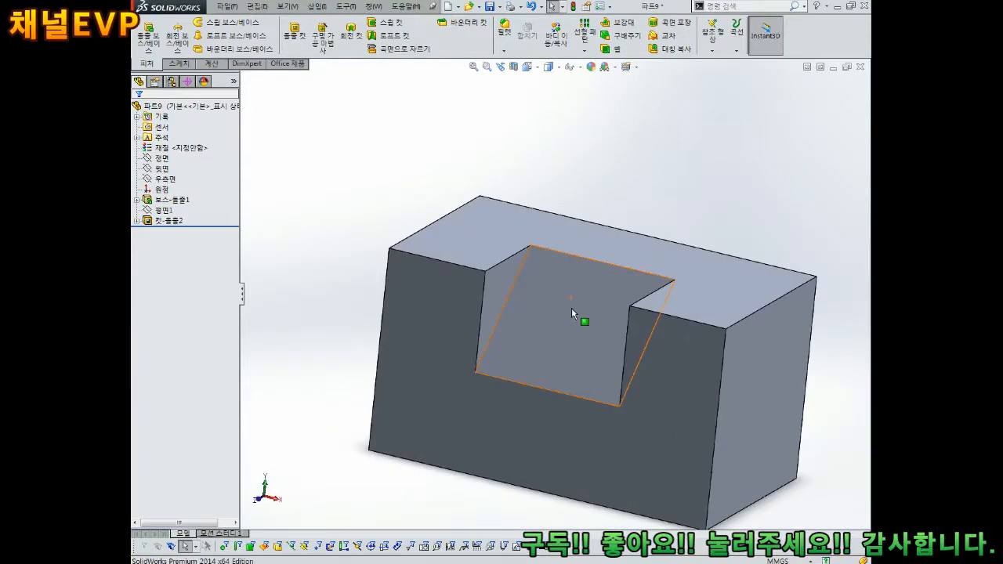
{"action": "scroll", "coordinate": [571, 308], "scroll_direction": "up", "scroll_amount": 2}
{"action": "scroll", "coordinate": [579, 355], "scroll_direction": "down", "scroll_amount": 1}
{"action": "scroll", "coordinate": [580, 354], "scroll_direction": "down", "scroll_amount": 2}
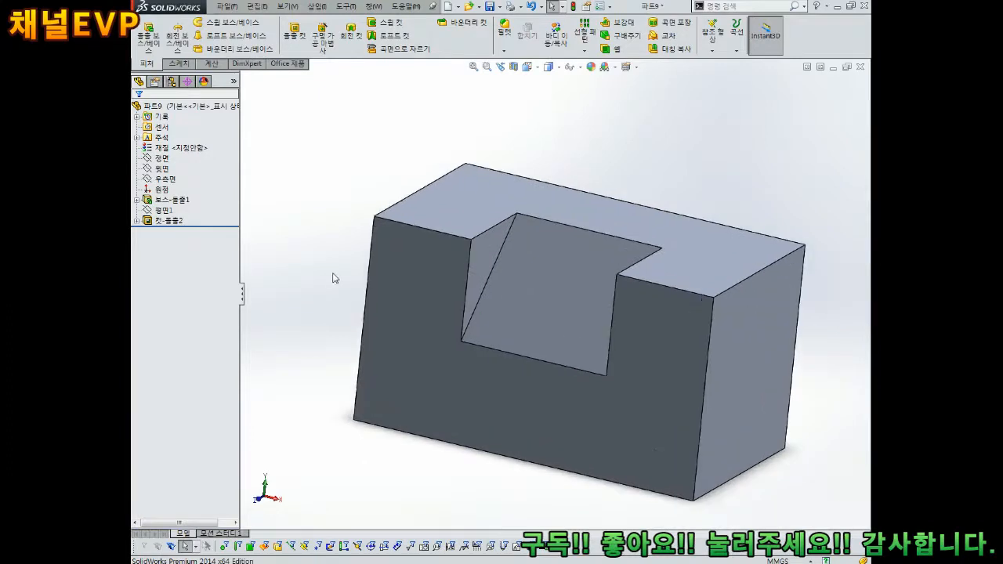
Highlight the cut feature and its mid-plane on the block, and toggle the plane's visibility, leaving it hidden.
{"action": "left_click", "coordinate": [172, 222]}
{"action": "left_click", "coordinate": [166, 212]}
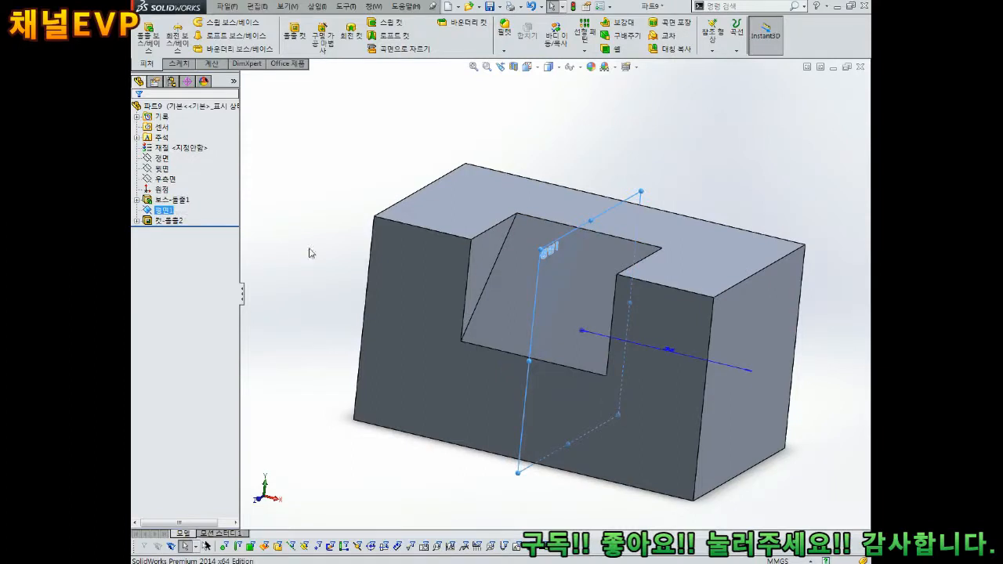
{"action": "middle_click_drag", "start_coordinate": [463, 329], "coordinate": [420, 283]}
{"action": "left_click", "coordinate": [164, 212]}
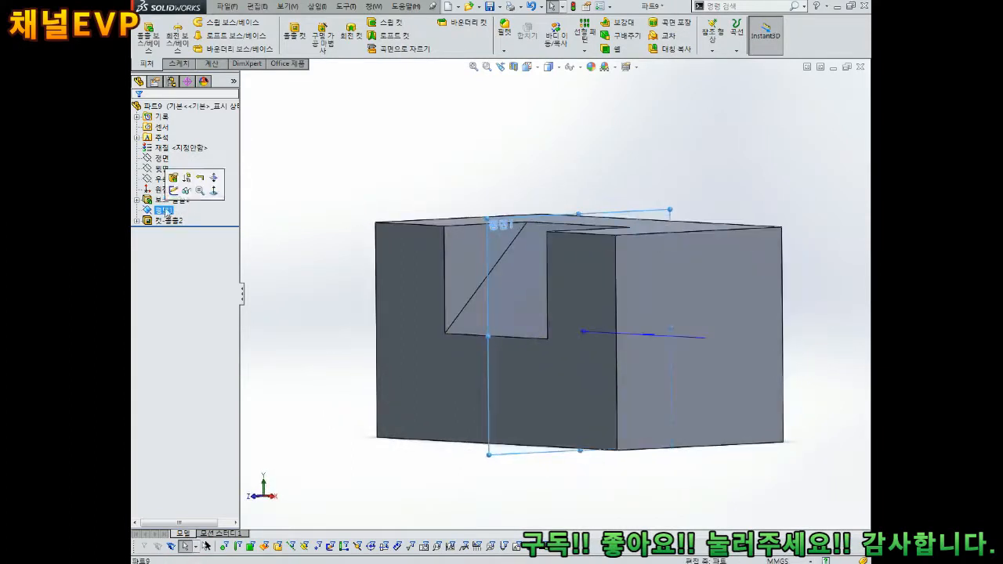
{"action": "left_click", "coordinate": [186, 191]}
Examine the finished block and its sloped notch from different angles and distances.
{"action": "mouse_move", "coordinate": [343, 271]}
{"action": "middle_mouse_down"}
{"action": "mouse_move", "coordinate": [482, 313]}
{"action": "mouse_move", "coordinate": [515, 369]}
{"action": "middle_mouse_up"}
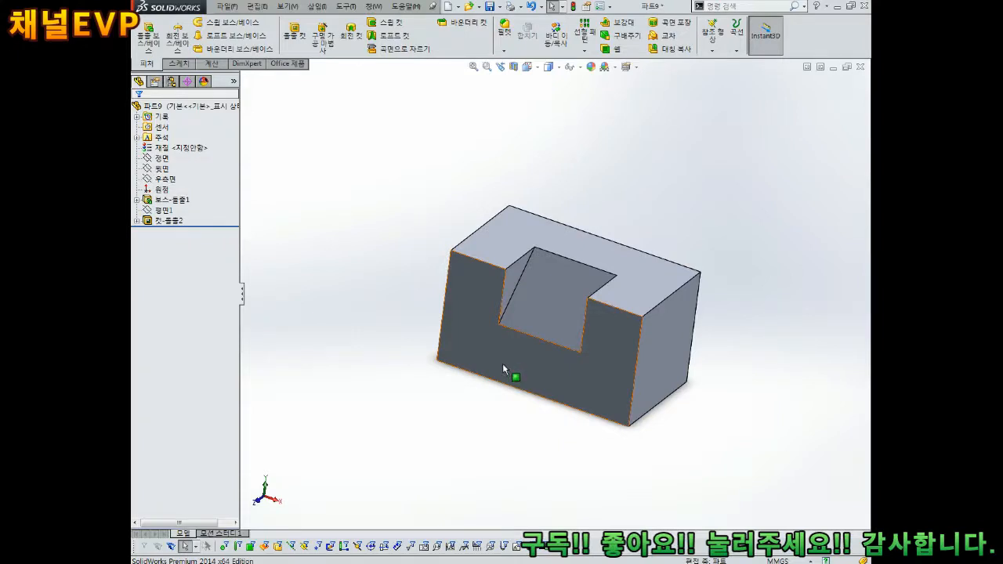
{"action": "scroll", "coordinate": [503, 349], "scroll_direction": "up", "scroll_amount": 2}
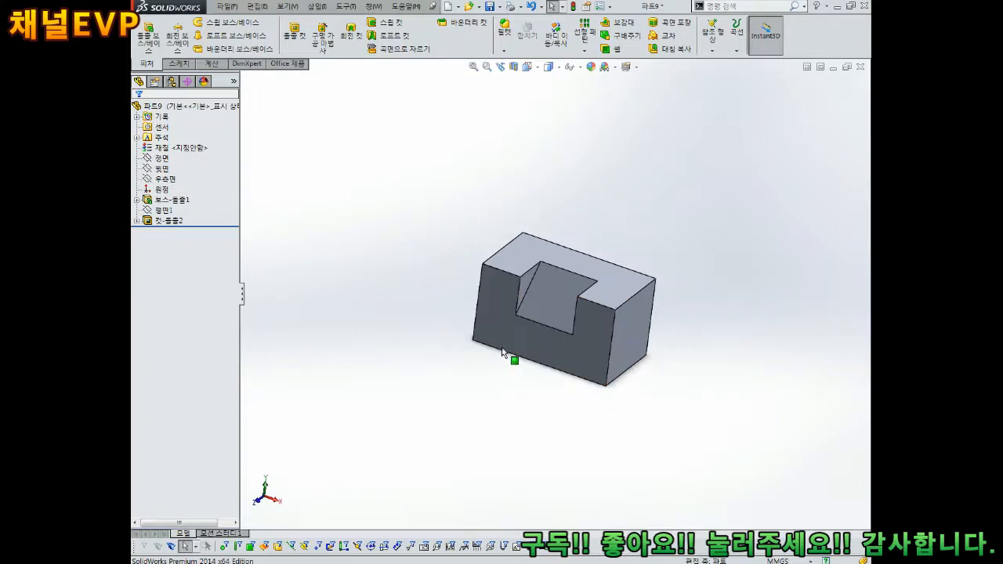
{"action": "scroll", "coordinate": [573, 274], "scroll_direction": "down", "scroll_amount": 2}
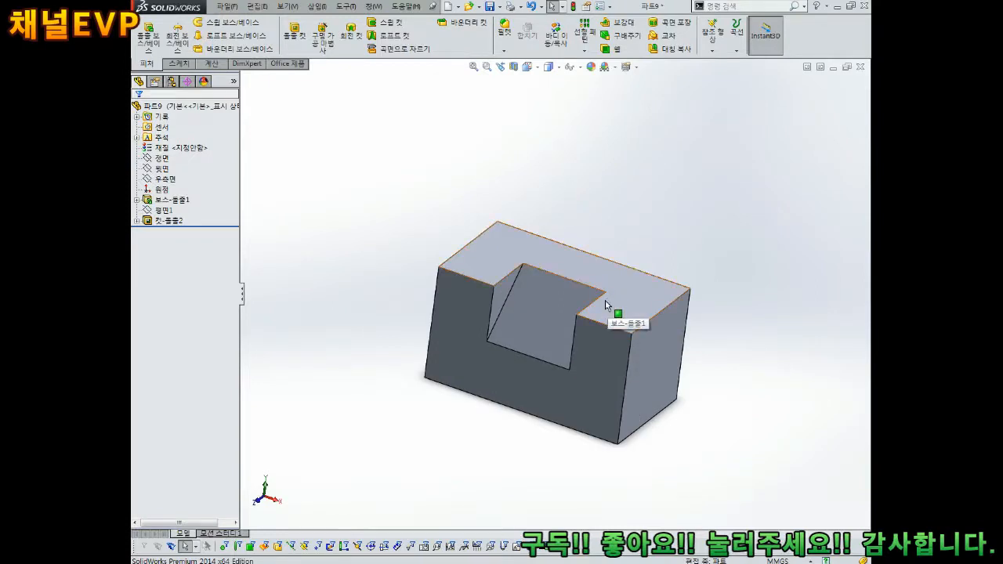
{"action": "scroll", "coordinate": [605, 308], "scroll_direction": "up", "scroll_amount": 1}
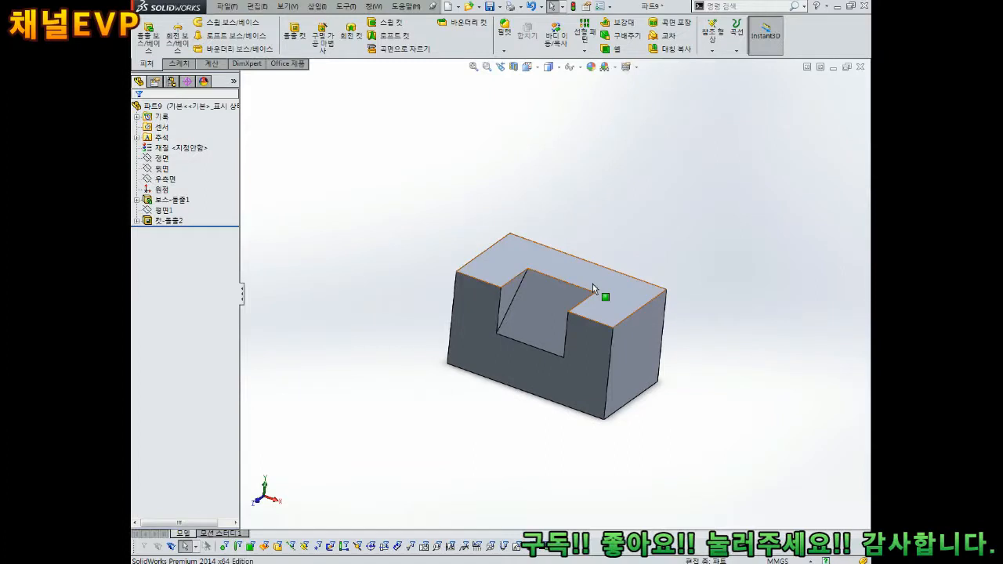
{"action": "middle_click_drag", "start_coordinate": [635, 326], "coordinate": [524, 339]}
{"action": "scroll", "coordinate": [609, 305], "scroll_direction": "down", "scroll_amount": 2}
{"action": "scroll", "coordinate": [608, 301], "scroll_direction": "up", "scroll_amount": 1}
{"action": "scroll", "coordinate": [524, 341], "scroll_direction": "down", "scroll_amount": 2}
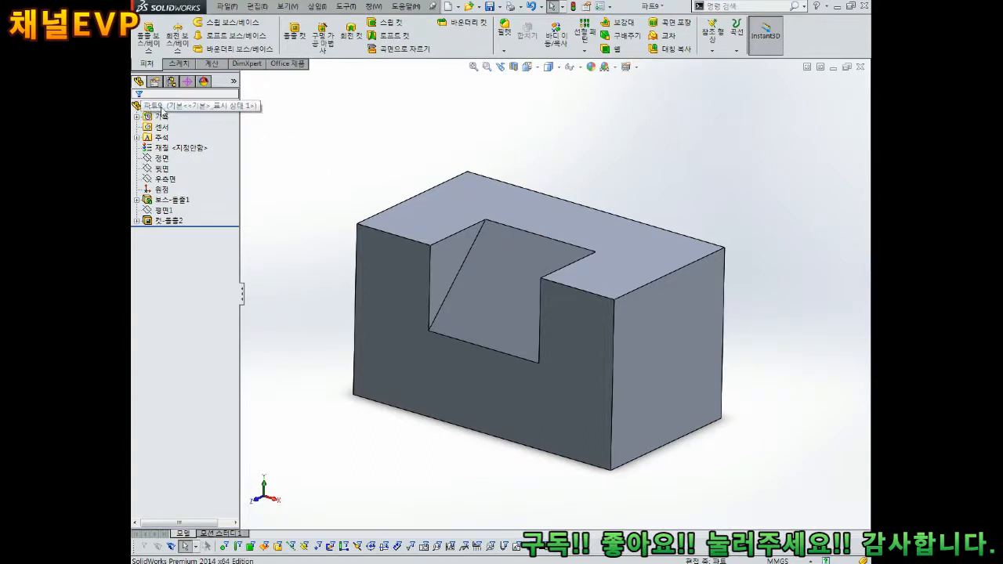
Try several colour swatches on the whole part and apply red as its colour.
{"action": "left_click", "coordinate": [155, 108]}
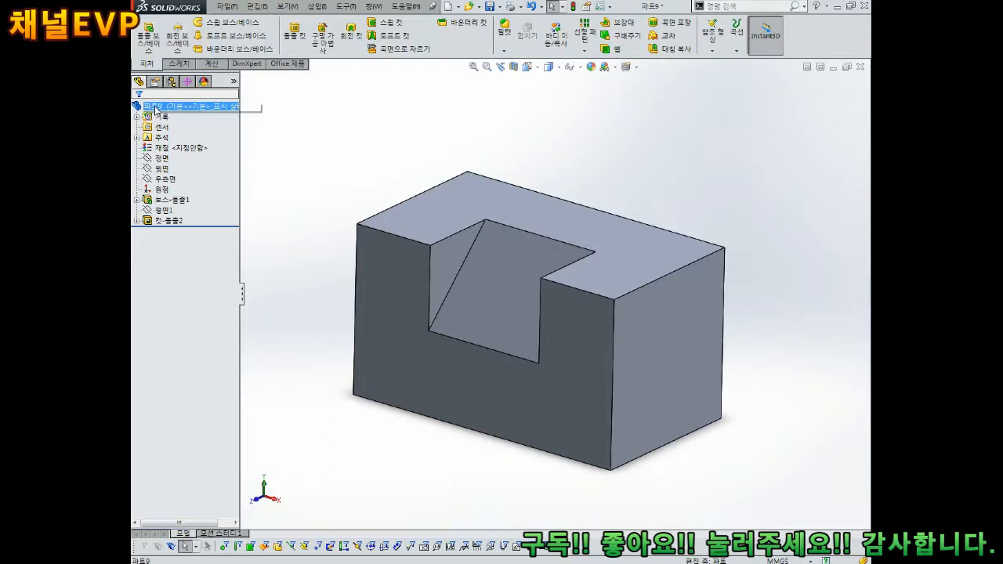
{"action": "right_click", "coordinate": [155, 109]}
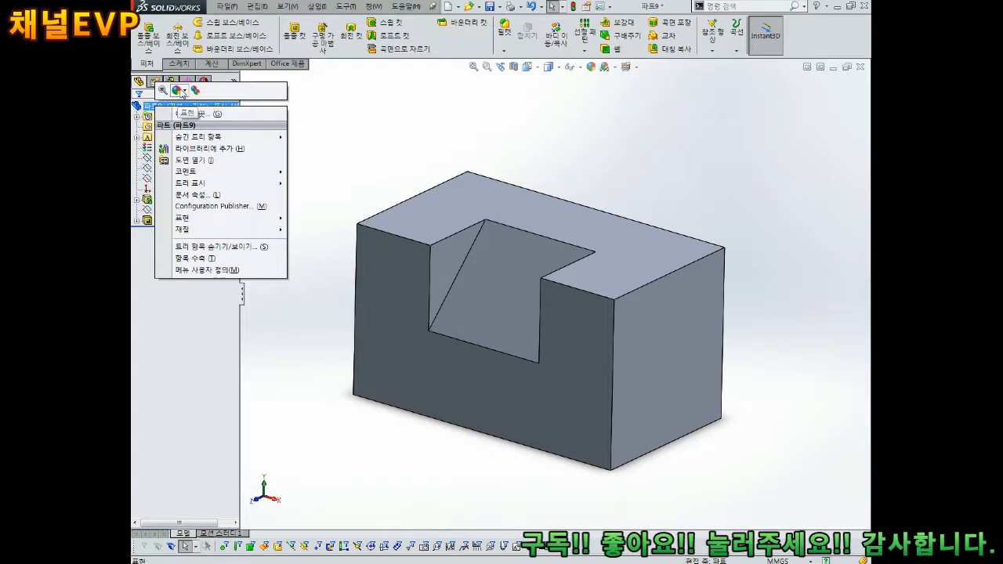
{"action": "left_click", "coordinate": [185, 92]}
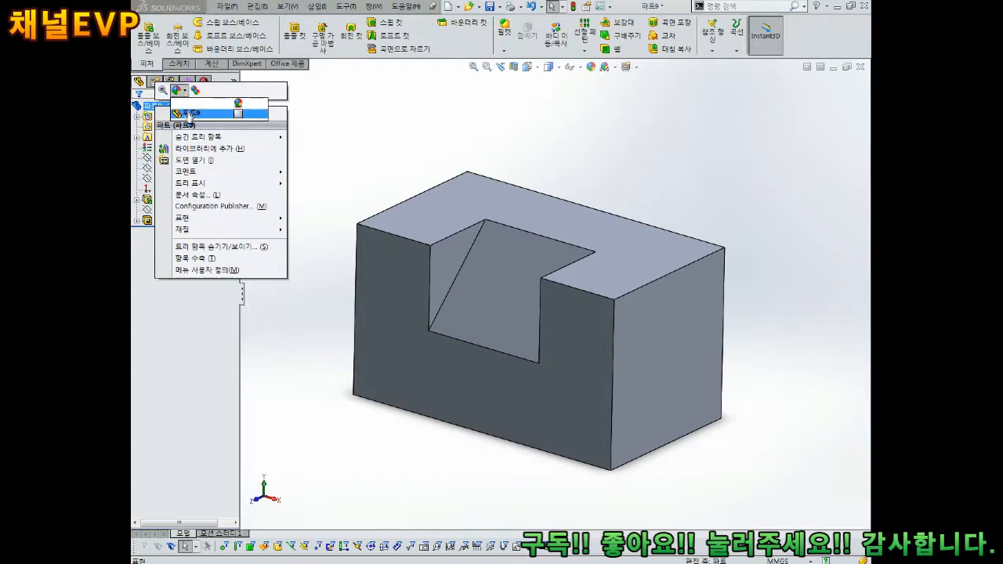
{"action": "left_click", "coordinate": [190, 115]}
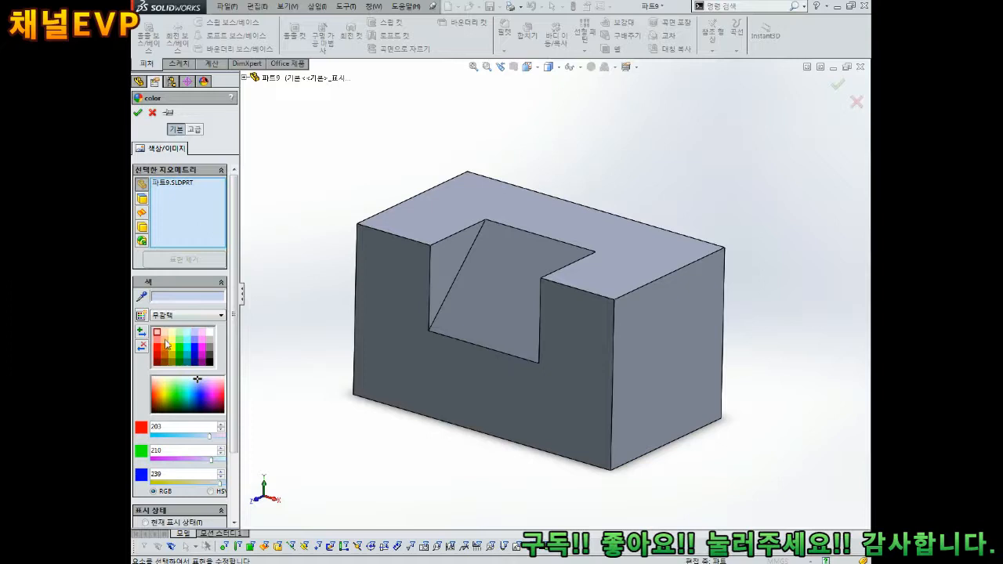
{"action": "left_click", "coordinate": [158, 333]}
{"action": "middle_click_drag", "start_coordinate": [392, 276], "coordinate": [603, 266]}
{"action": "left_click", "coordinate": [164, 333]}
{"action": "left_click", "coordinate": [171, 332]}
{"action": "left_click", "coordinate": [180, 340]}
{"action": "left_click", "coordinate": [167, 348]}
{"action": "left_click", "coordinate": [158, 350]}
{"action": "middle_click_drag", "start_coordinate": [587, 352], "coordinate": [420, 278]}
{"action": "left_click", "coordinate": [138, 112]}
{"action": "middle_click_drag", "start_coordinate": [493, 224], "coordinate": [529, 270]}
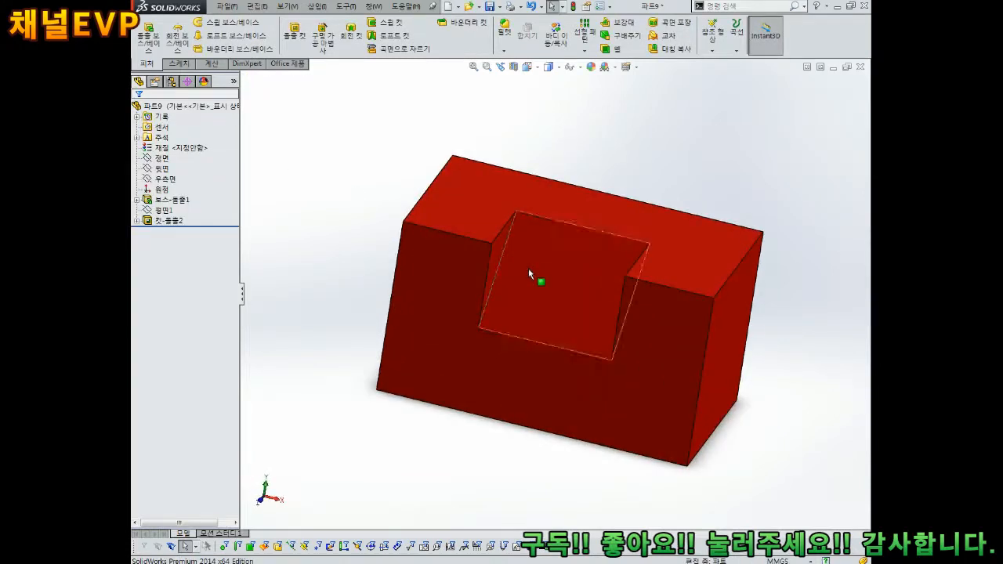
Save the part as 2020-01-17 in the 해오라기 folder on drive D.
{"action": "key", "text": "ctrl+s"}
{"action": "left_click", "coordinate": [492, 240]}
{"action": "scroll", "coordinate": [492, 244], "scroll_direction": "down", "scroll_amount": 1}
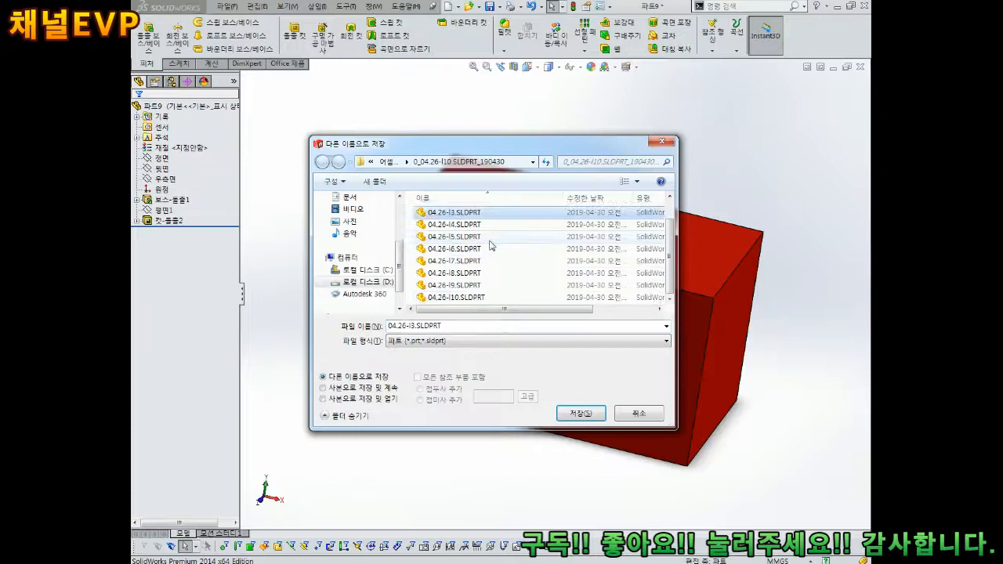
{"action": "key", "text": "BackSpace"}
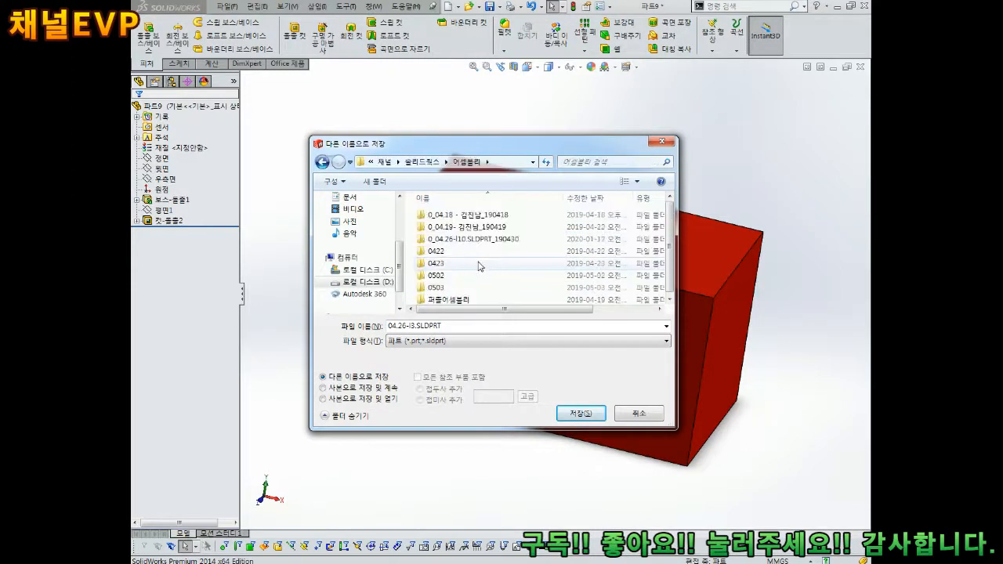
{"action": "key", "text": "BackSpace"}
{"action": "key", "text": "BackSpace"}
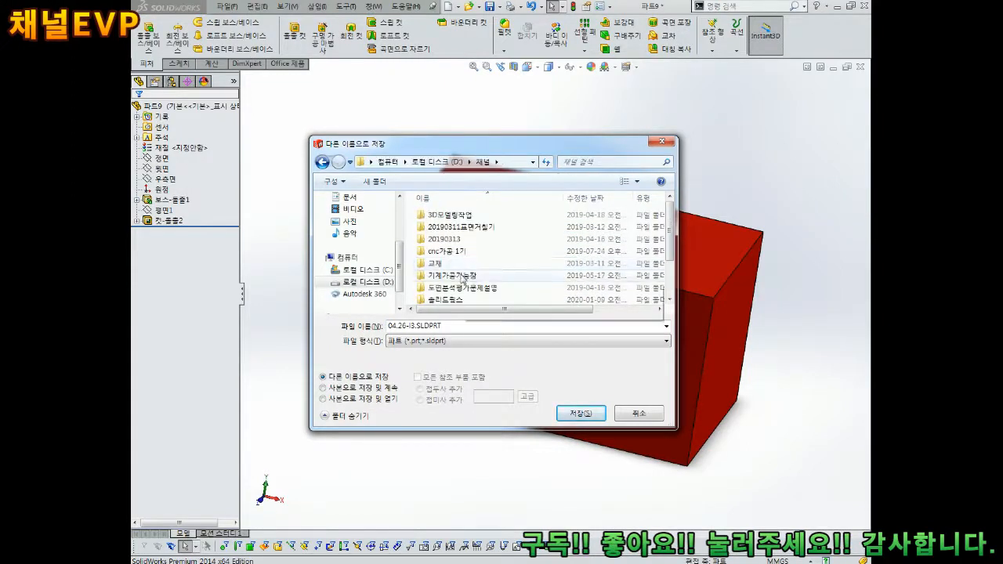
{"action": "key", "text": "BackSpace"}
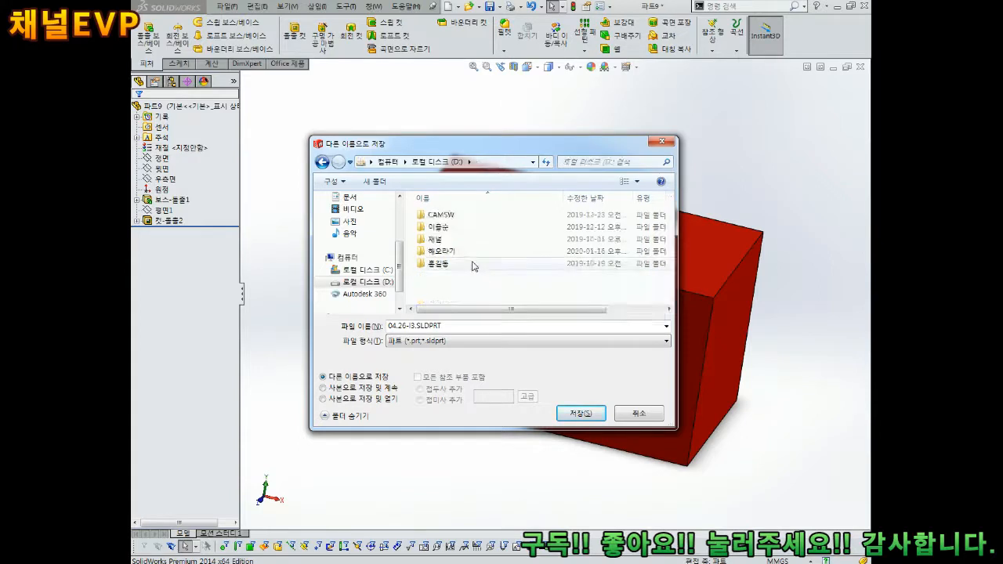
{"action": "double_click", "coordinate": [443, 252]}
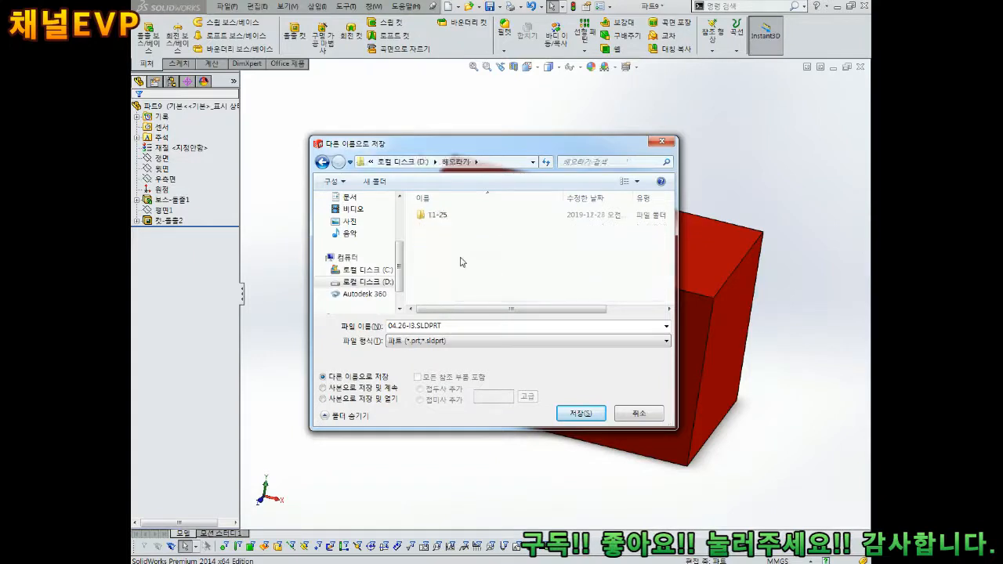
{"action": "left_click_drag", "start_coordinate": [460, 330], "coordinate": [136, 330]}
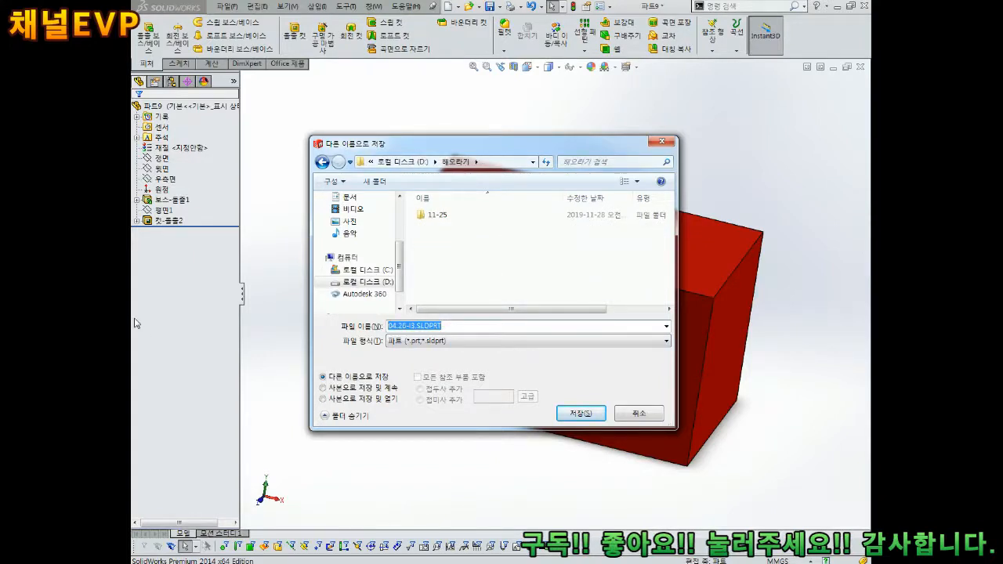
{"action": "type", "text": "2020-"}
{"action": "key", "text": "Return"}
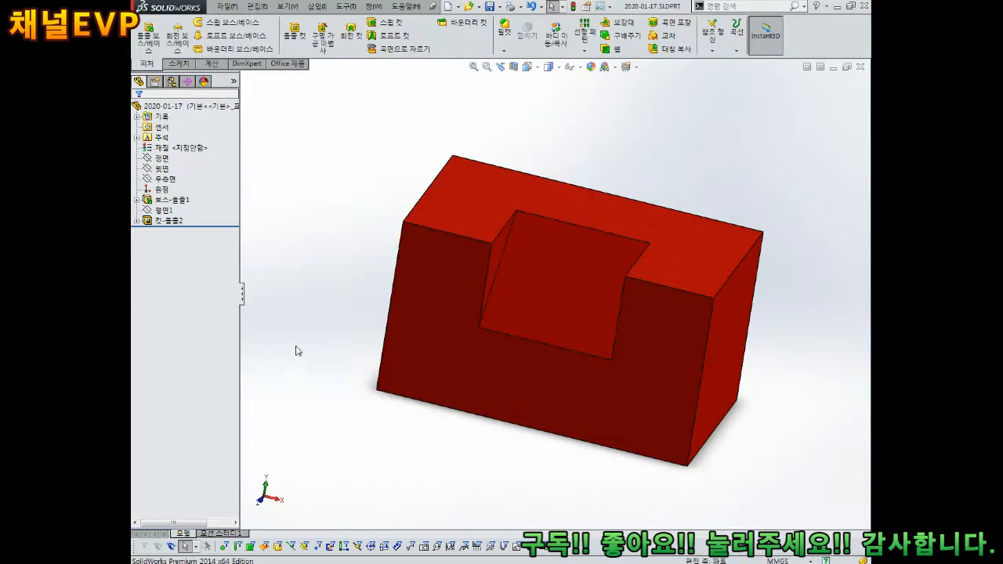
Change the whole part's colour to yellow (RGB 255, 255, 0).
{"action": "scroll", "coordinate": [658, 343], "scroll_direction": "up", "scroll_amount": 2}
{"action": "middle_click_drag", "start_coordinate": [658, 343], "coordinate": [600, 314]}
{"action": "scroll", "coordinate": [626, 325], "scroll_direction": "down", "scroll_amount": 2}
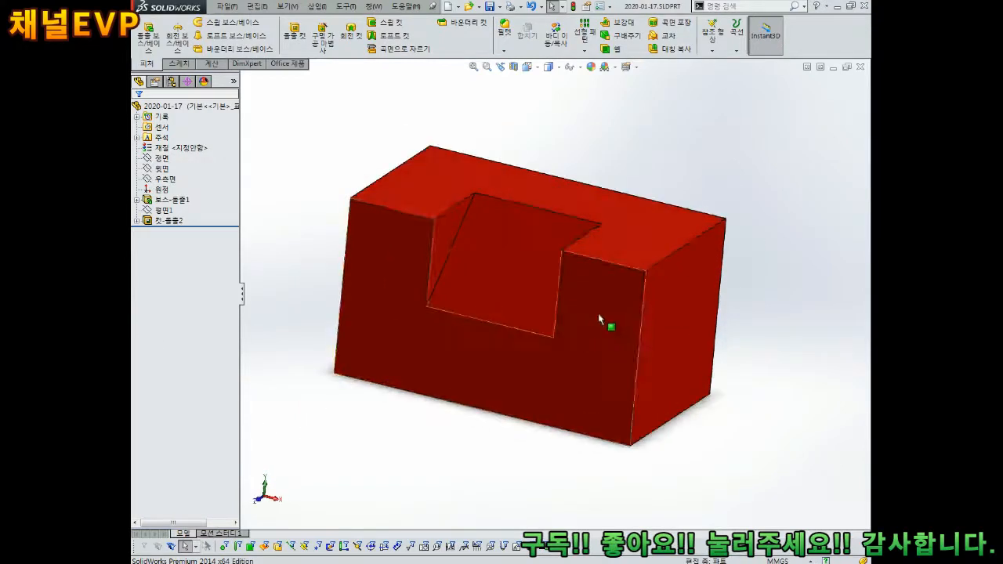
{"action": "right_click", "coordinate": [176, 107]}
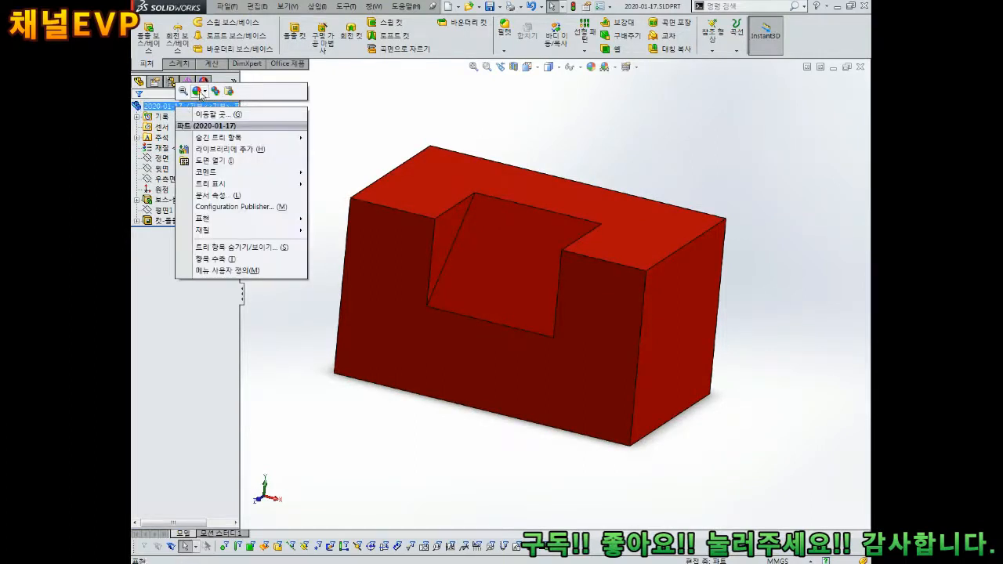
{"action": "left_click", "coordinate": [200, 92]}
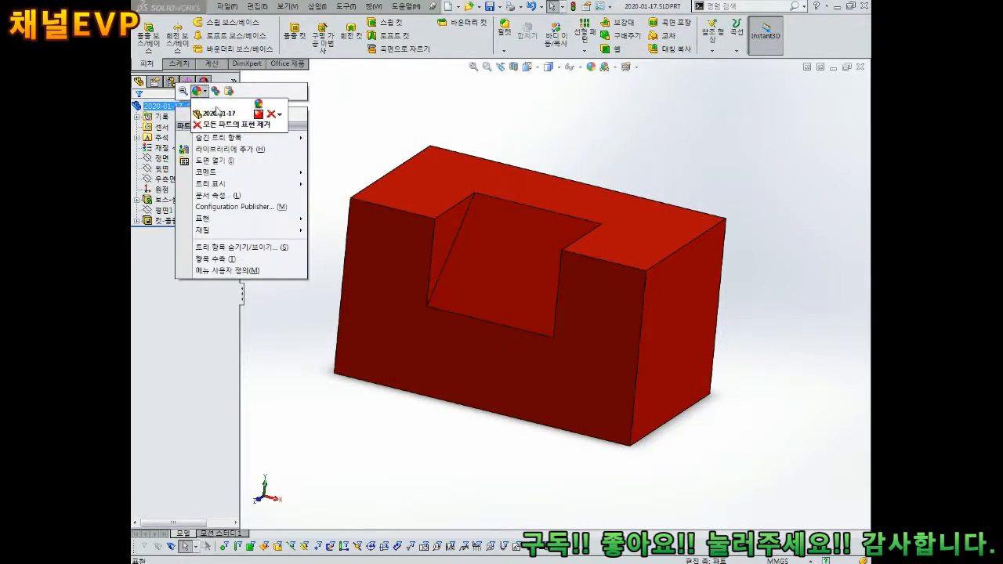
{"action": "left_click", "coordinate": [217, 113]}
{"action": "left_click", "coordinate": [173, 354]}
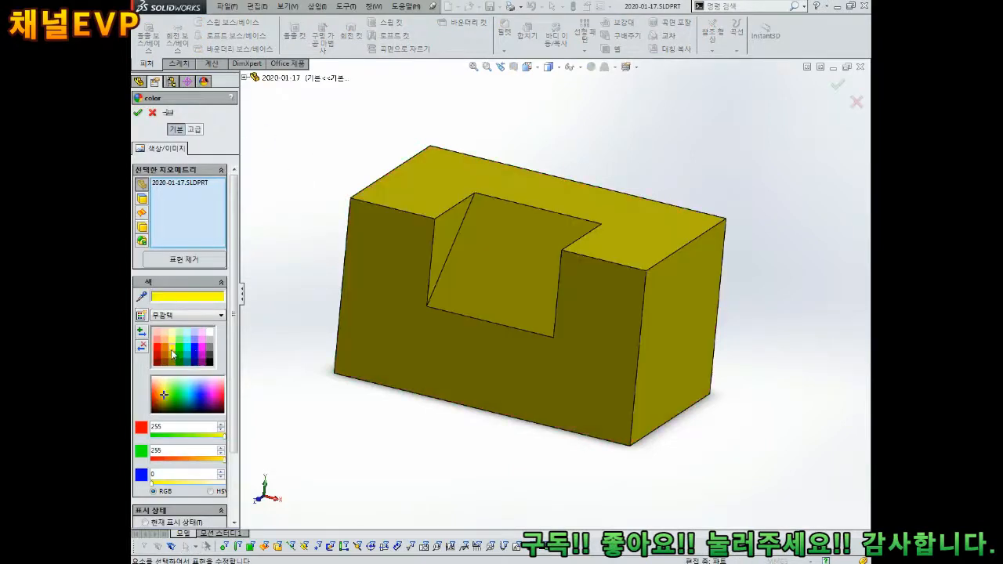
{"action": "left_click", "coordinate": [138, 112]}
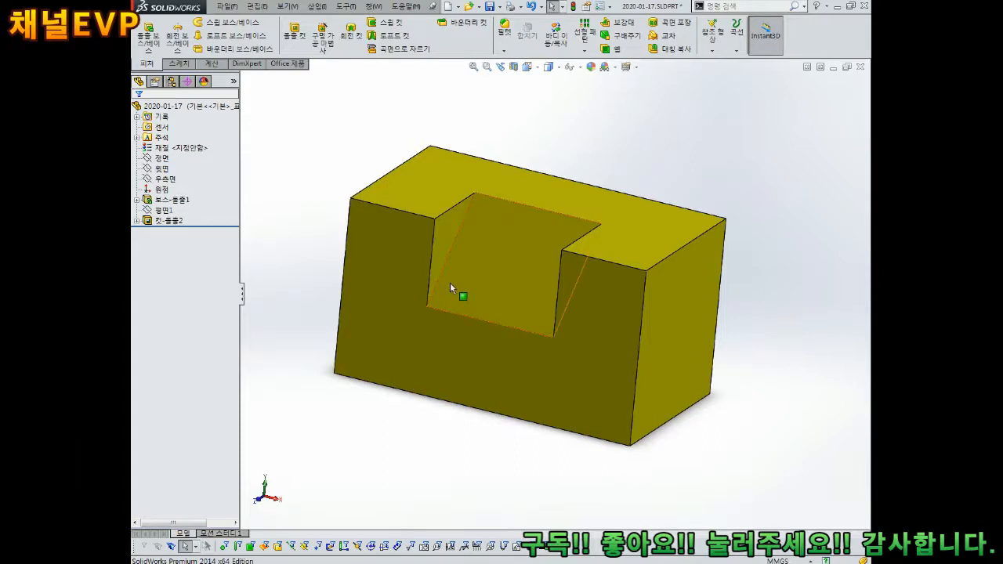
Colour only the sloped face of the notch green (RGB 0, 192, 0).
{"action": "key", "text": "z"}
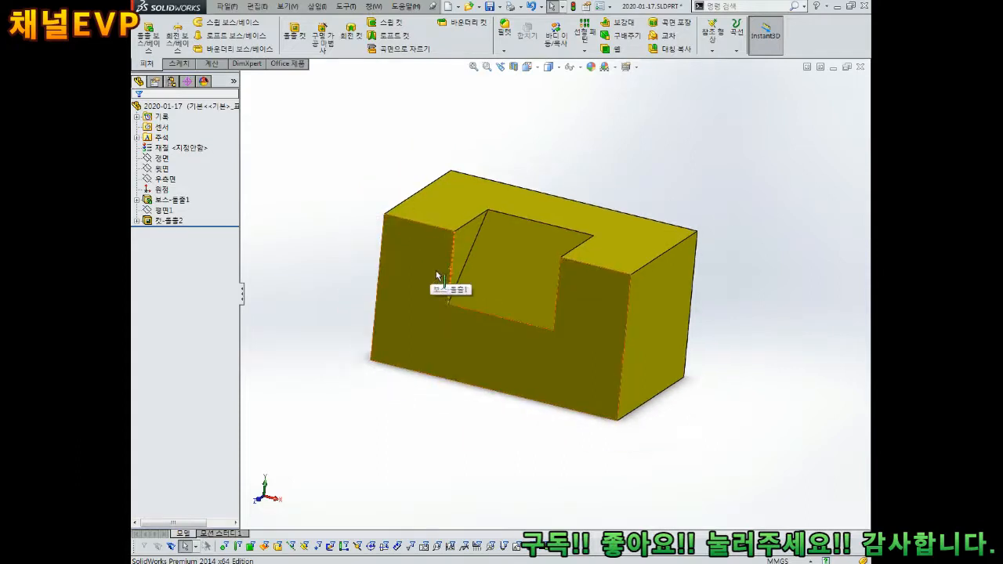
{"action": "middle_click_drag", "start_coordinate": [461, 257], "coordinate": [531, 270]}
{"action": "scroll", "coordinate": [510, 190], "scroll_direction": "down", "scroll_amount": 2}
{"action": "scroll", "coordinate": [520, 279], "scroll_direction": "up", "scroll_amount": 1}
{"action": "left_click", "coordinate": [526, 268]}
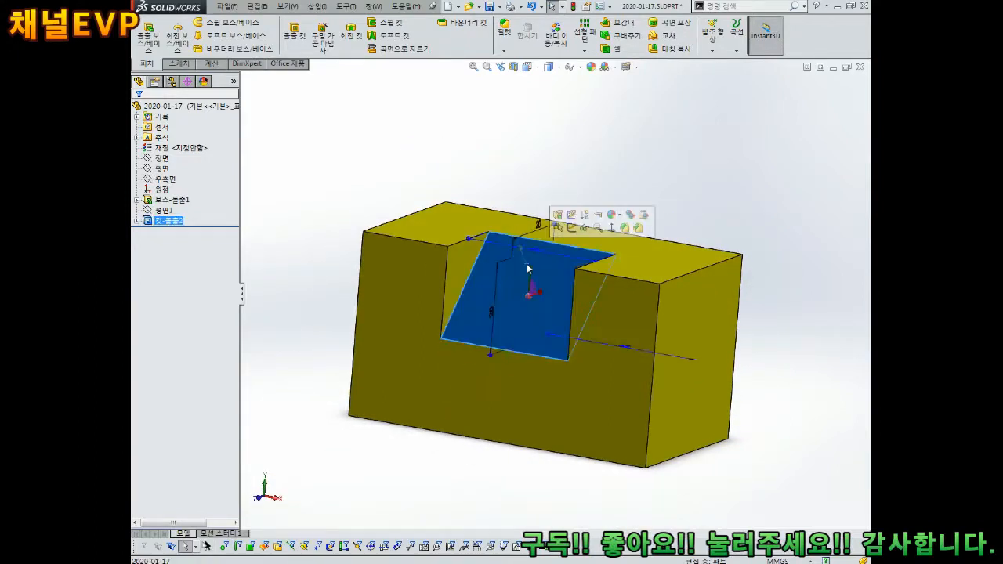
{"action": "scroll", "coordinate": [529, 270], "scroll_direction": "down", "scroll_amount": 3}
{"action": "key", "text": "Escape"}
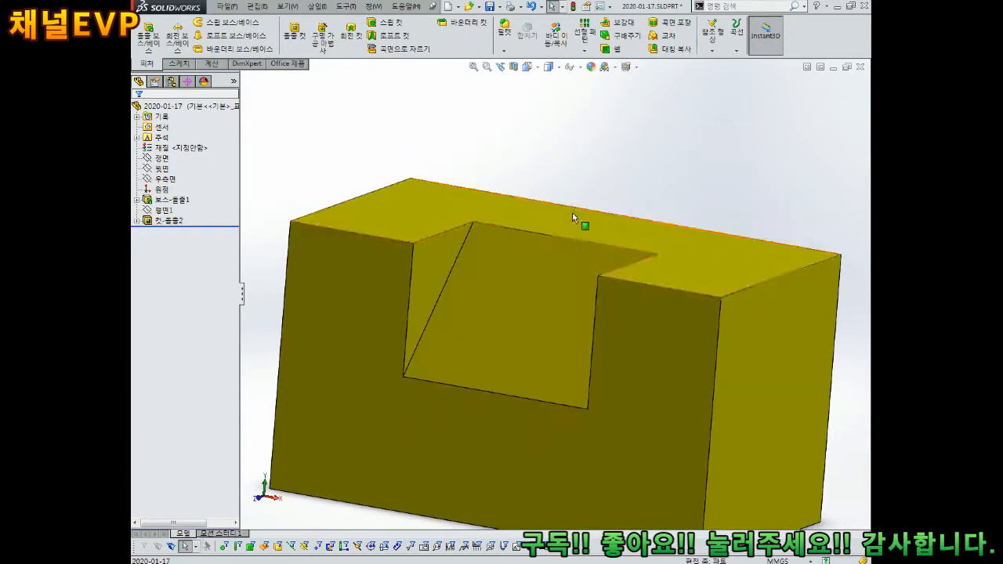
{"action": "left_click", "coordinate": [557, 273]}
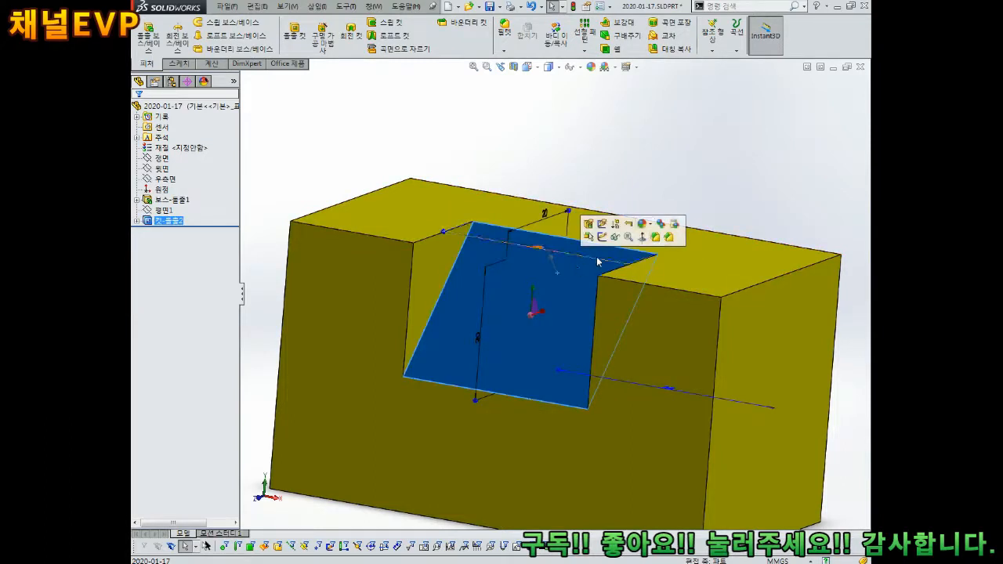
{"action": "left_click", "coordinate": [653, 228]}
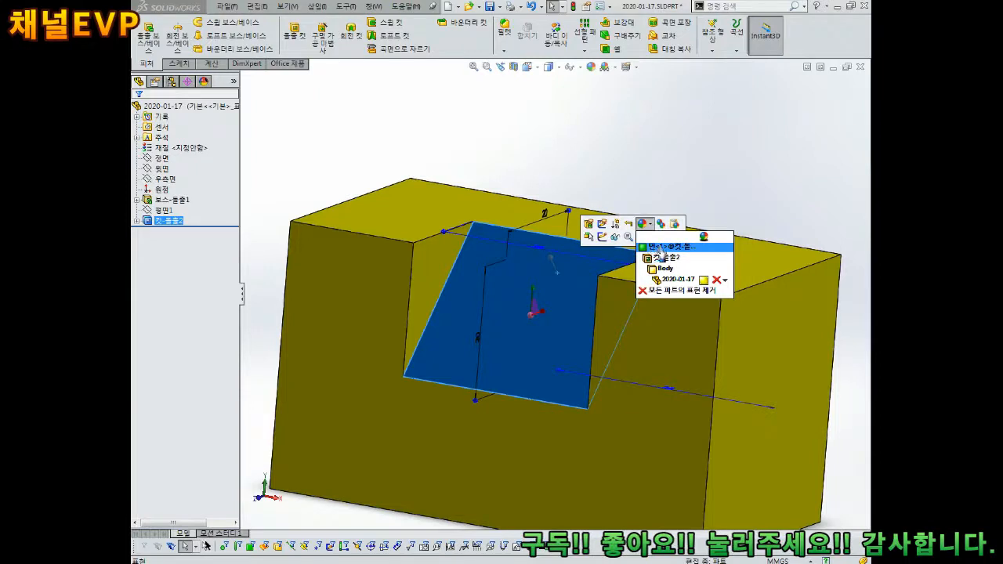
{"action": "left_click", "coordinate": [660, 248]}
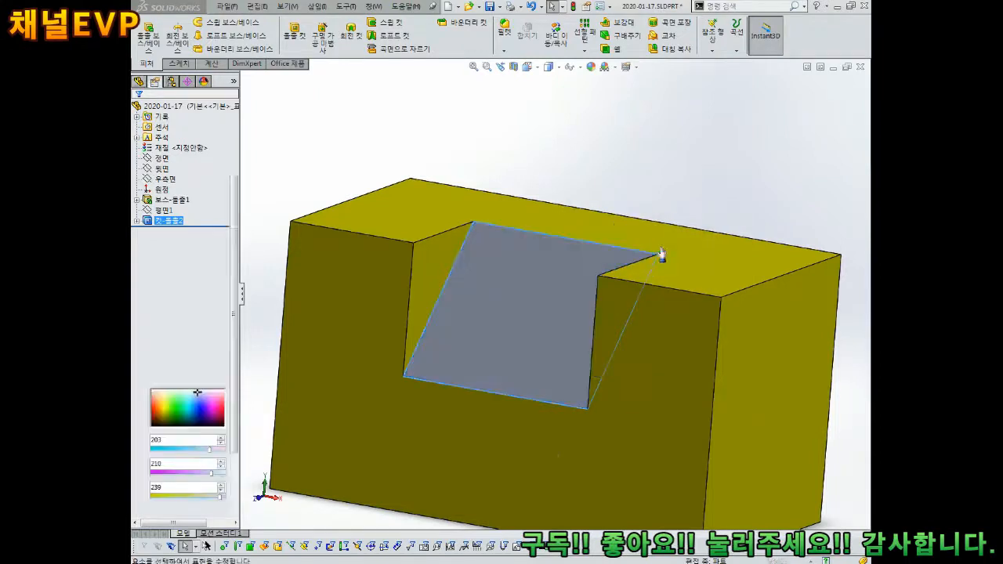
{"action": "left_click", "coordinate": [182, 360]}
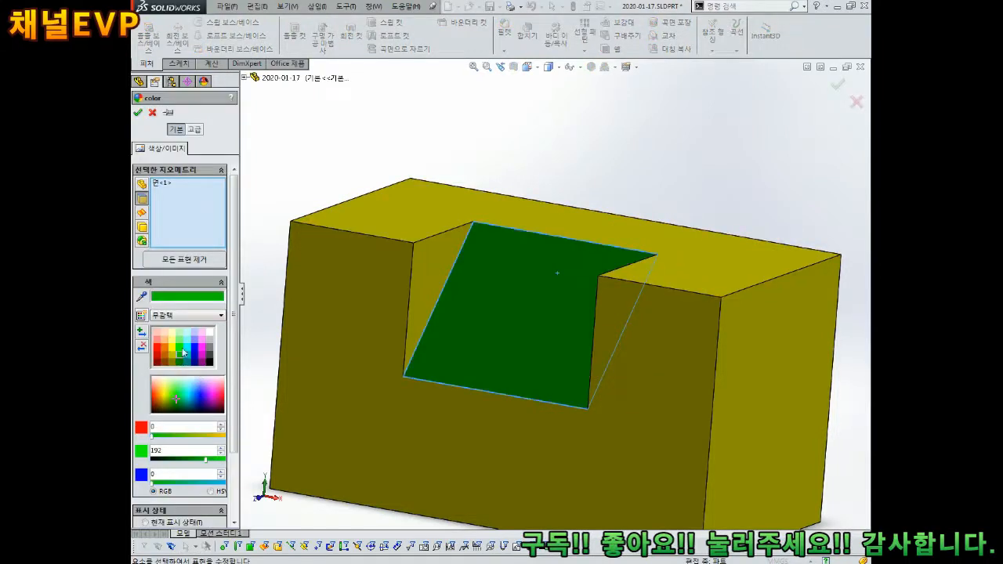
{"action": "left_click", "coordinate": [137, 112]}
Colour only the triangular face on the left side of the notch blue.
{"action": "middle_click_drag", "start_coordinate": [573, 171], "coordinate": [587, 322]}
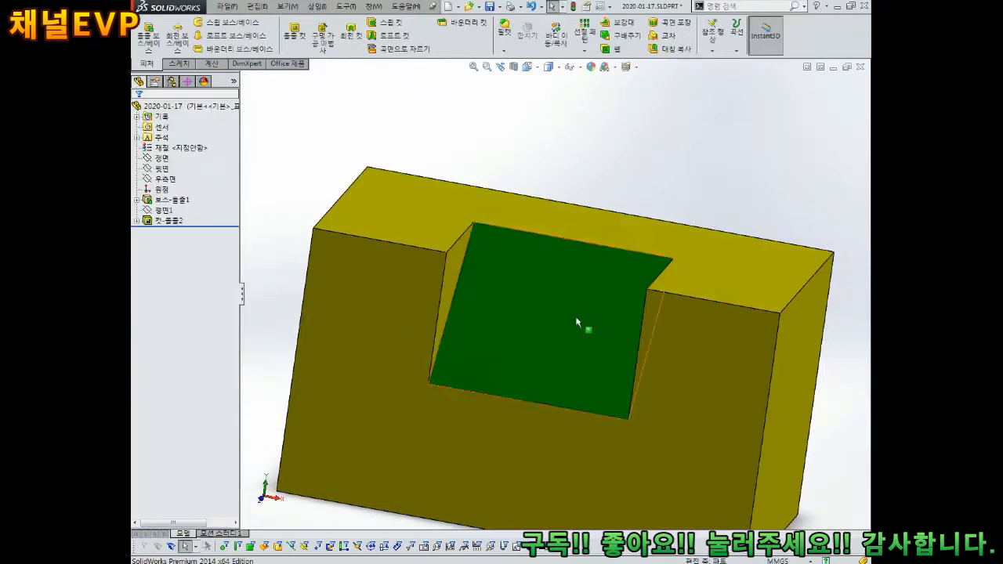
{"action": "middle_click_drag", "start_coordinate": [542, 295], "coordinate": [476, 270]}
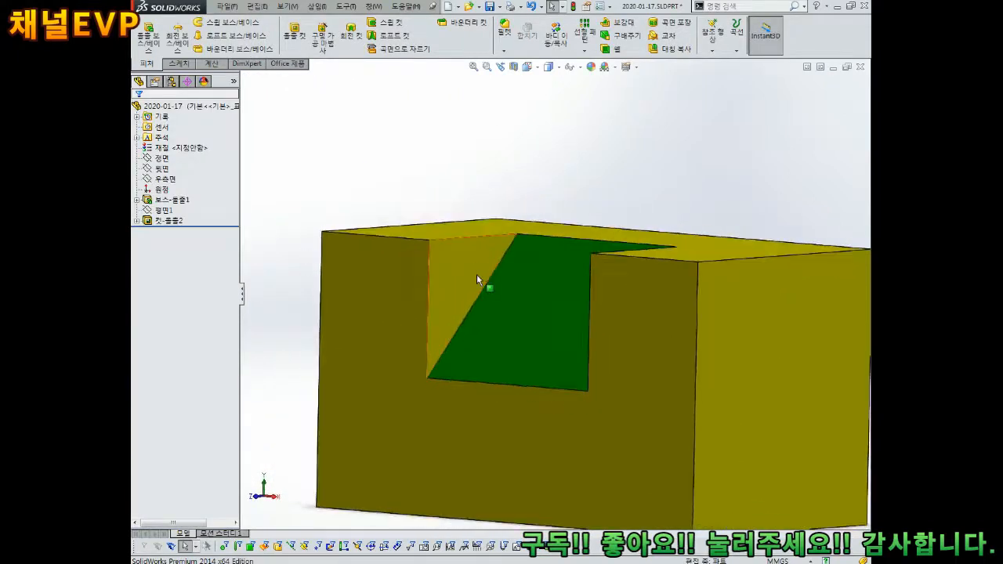
{"action": "left_click", "coordinate": [465, 260]}
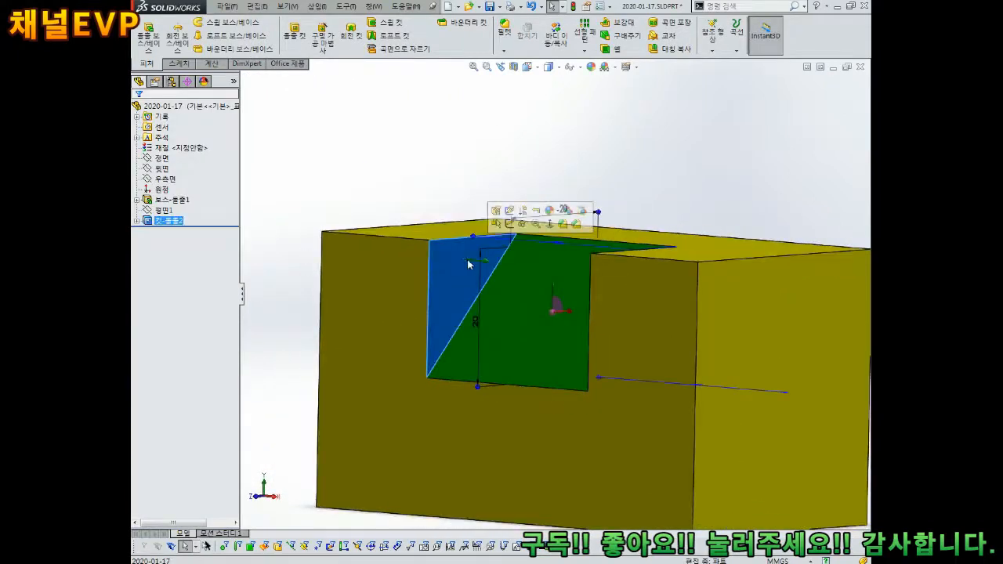
{"action": "left_click", "coordinate": [557, 213]}
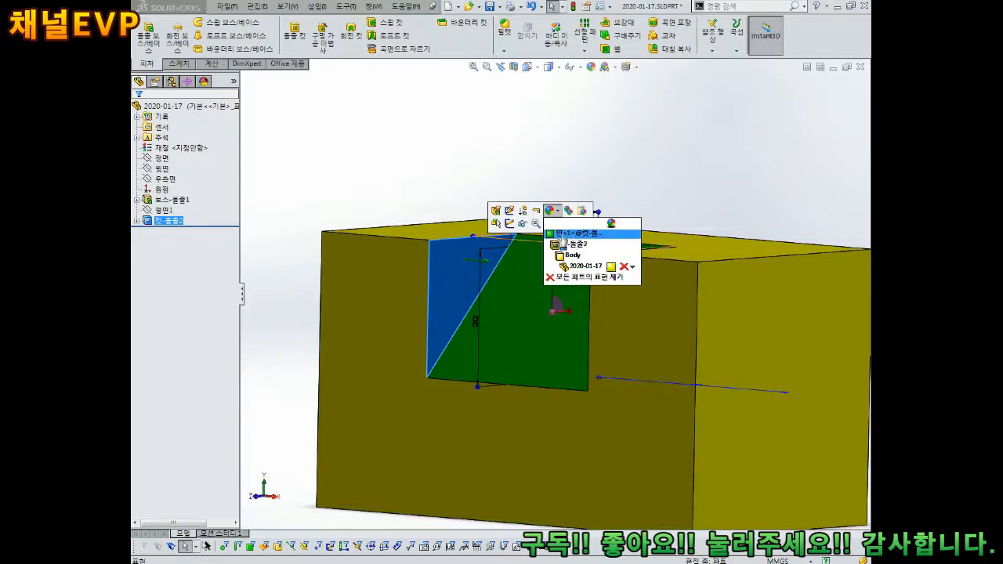
{"action": "left_click", "coordinate": [566, 242]}
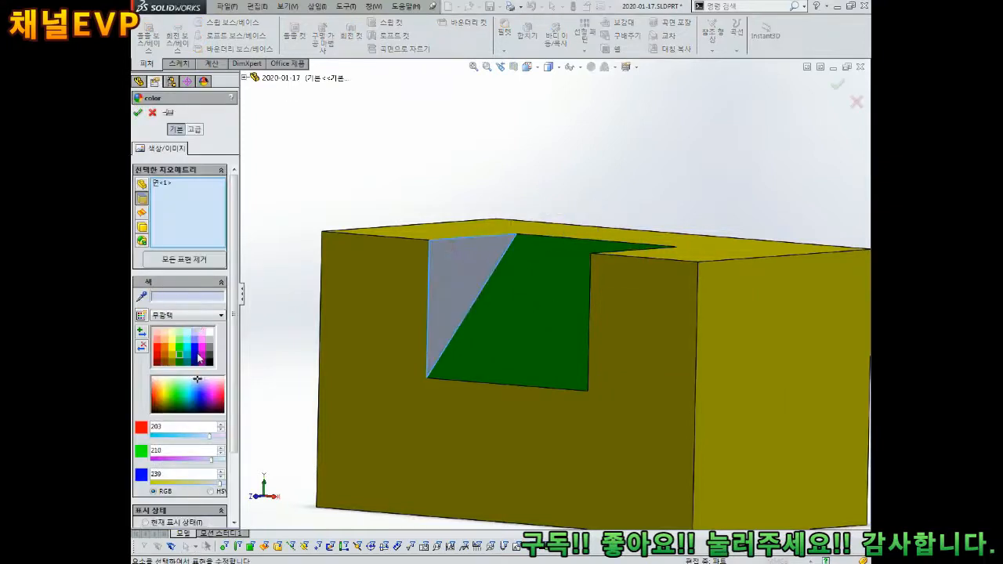
{"action": "left_click", "coordinate": [199, 357]}
{"action": "left_click", "coordinate": [137, 112]}
Colour only the triangular face on the right side of the notch brownish orange (RGB 186, 91, 6).
{"action": "middle_click_drag", "start_coordinate": [471, 185], "coordinate": [528, 251]}
{"action": "scroll", "coordinate": [690, 322], "scroll_direction": "down", "scroll_amount": 3}
{"action": "left_click", "coordinate": [735, 265]}
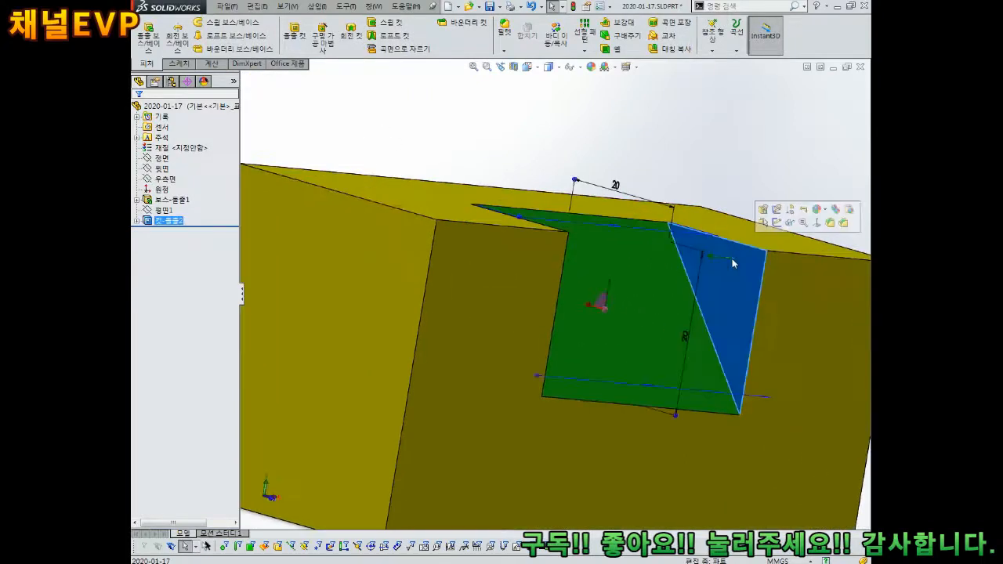
{"action": "left_click", "coordinate": [819, 209]}
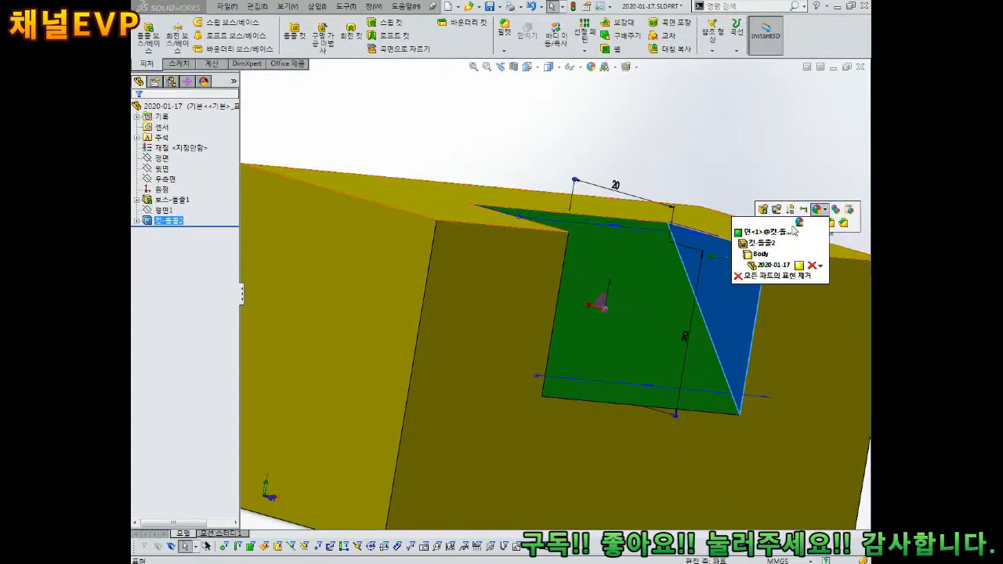
{"action": "left_click", "coordinate": [749, 233]}
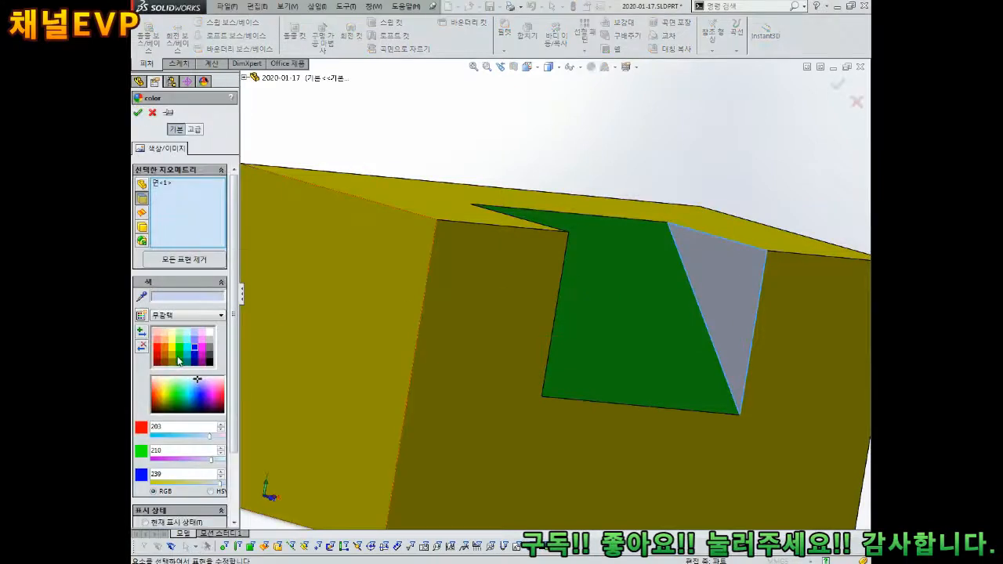
{"action": "left_click", "coordinate": [171, 359]}
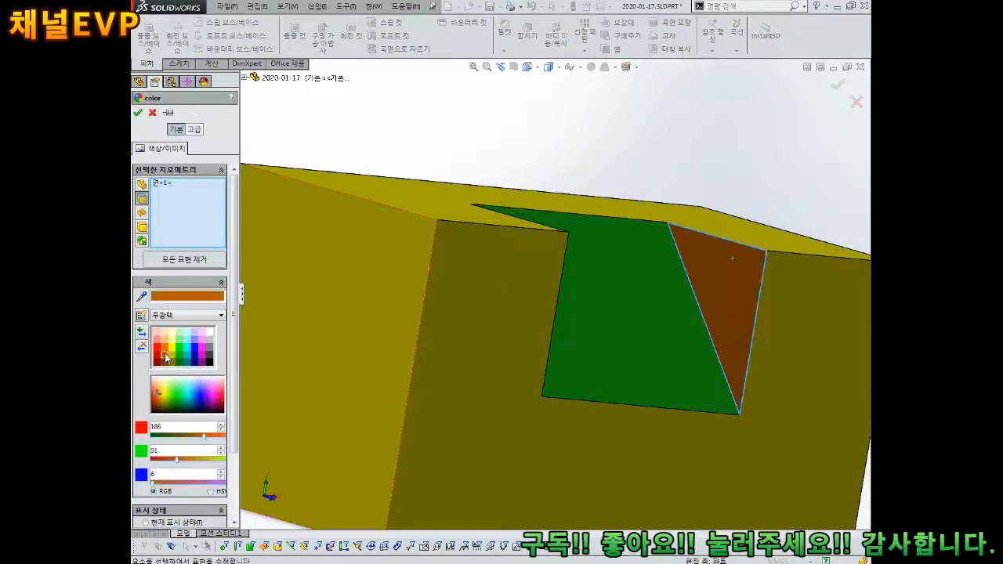
{"action": "left_click", "coordinate": [137, 113]}
{"action": "scroll", "coordinate": [648, 149], "scroll_direction": "up", "scroll_amount": 4}
{"action": "middle_click_drag", "start_coordinate": [654, 210], "coordinate": [577, 324]}
{"action": "scroll", "coordinate": [575, 334], "scroll_direction": "down", "scroll_amount": 3}
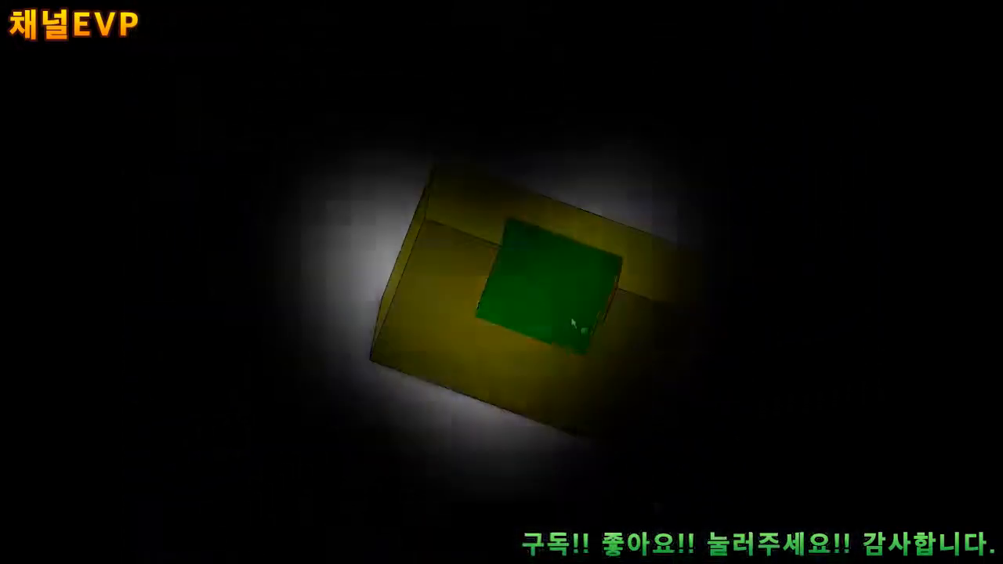